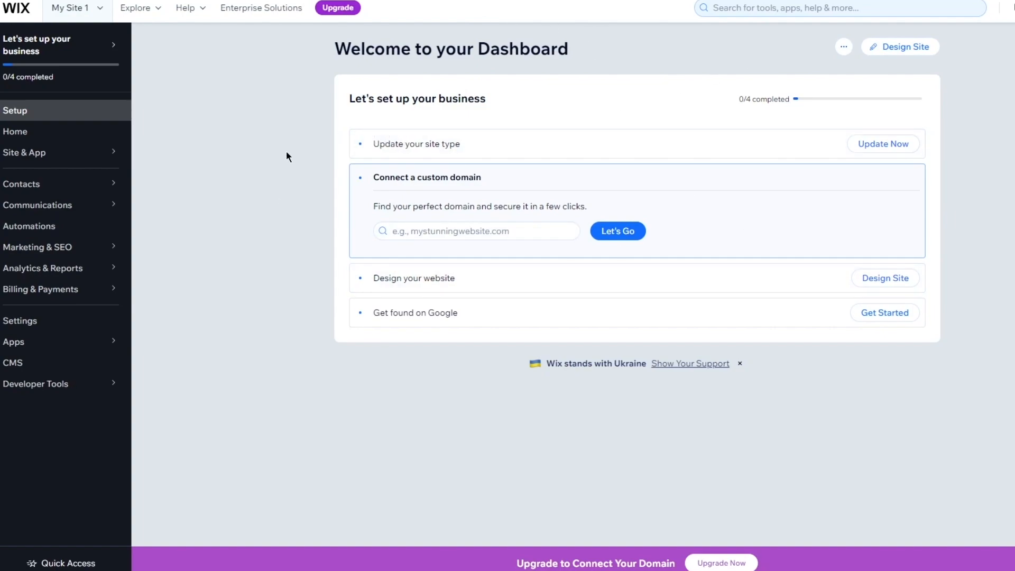
pyautogui.moveTo(300, 43); pyautogui.dragTo(877, 370)
pyautogui.click(903, 380)
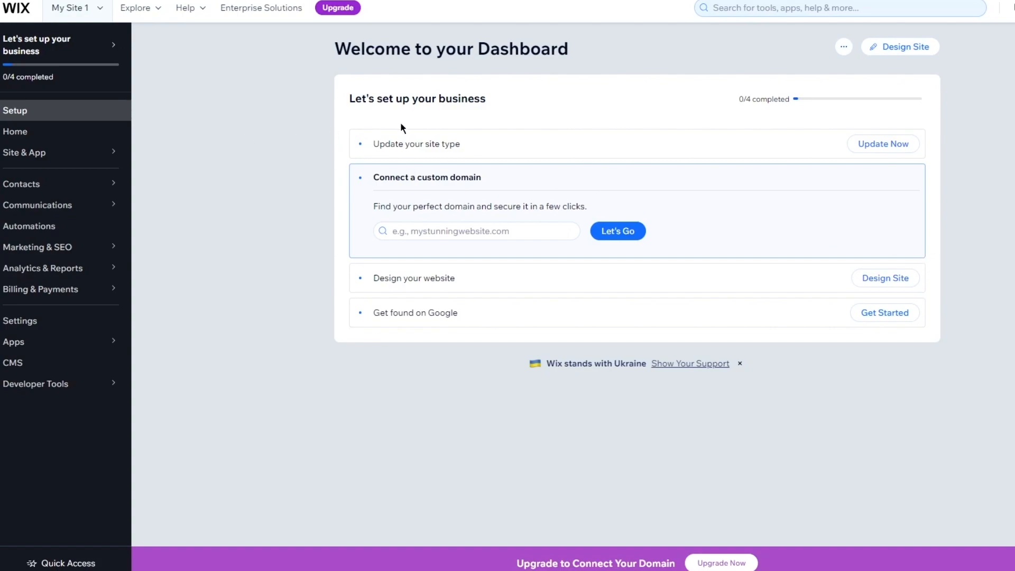
pyautogui.click(844, 48)
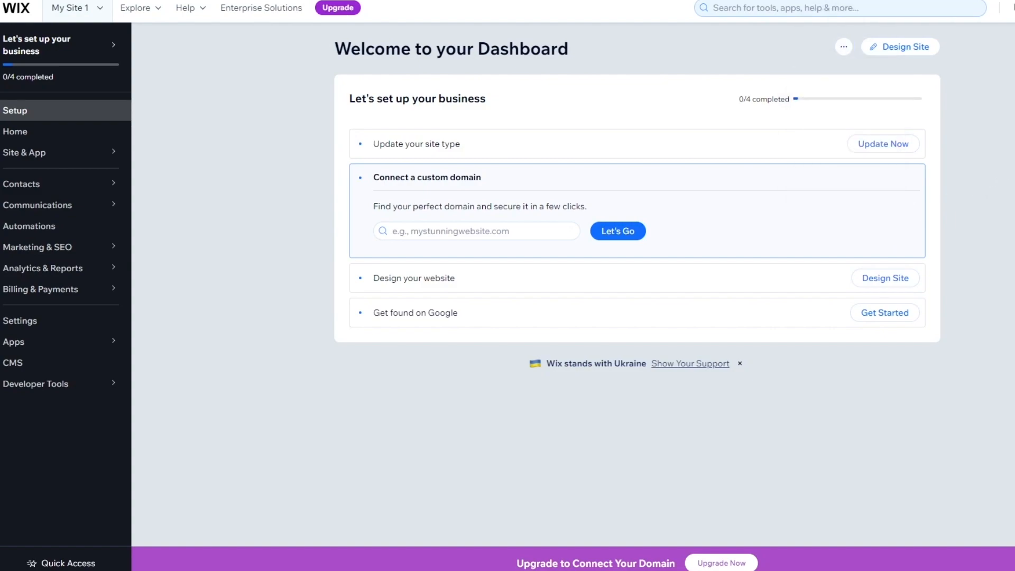
pyautogui.scroll(-1, 638, 200)
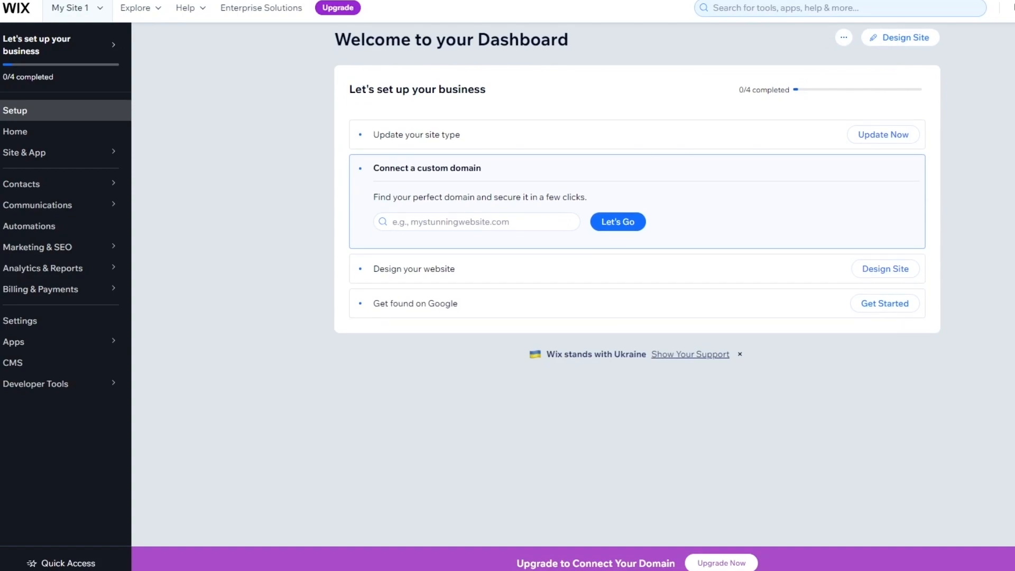
pyautogui.scroll(1, 638, 200)
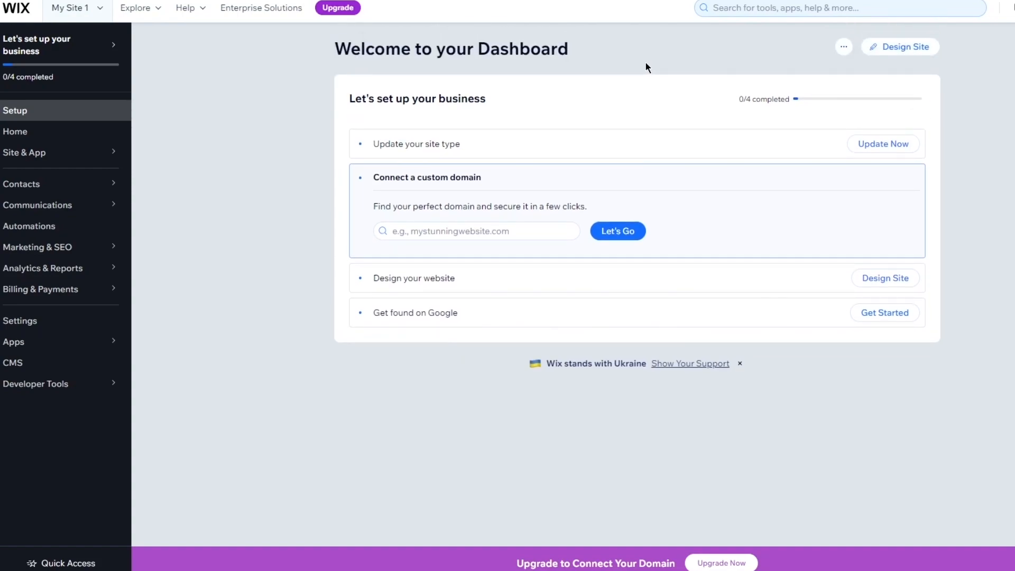
pyautogui.moveTo(368, 51); pyautogui.dragTo(487, 99)
pyautogui.click(648, 46)
pyautogui.moveTo(290, 46); pyautogui.dragTo(702, 61)
pyautogui.click(672, 62)
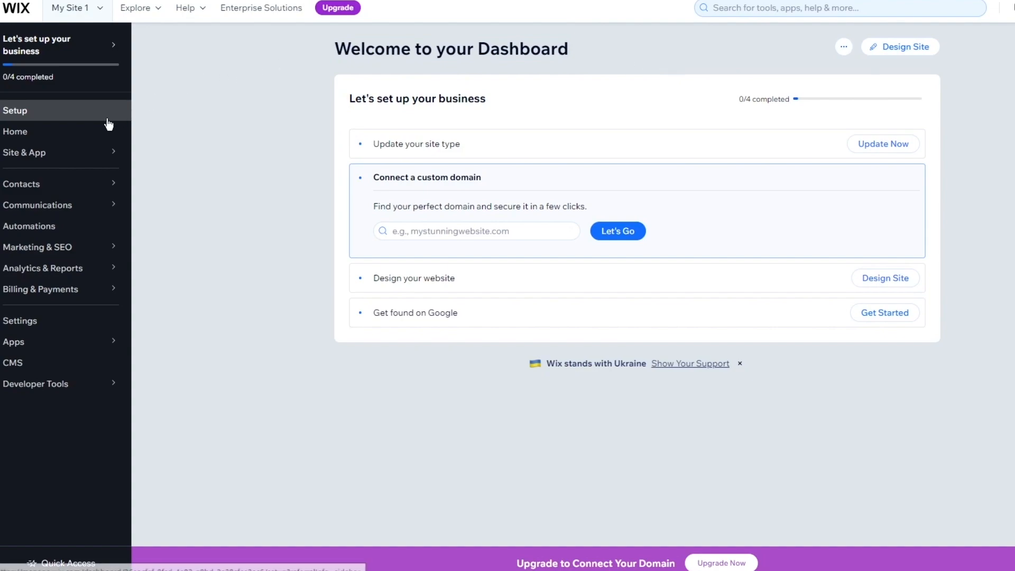
# Go to the Email Marketing page, leaving the overview of the Black Friday draft campaign.
pyautogui.moveTo(63, 247)
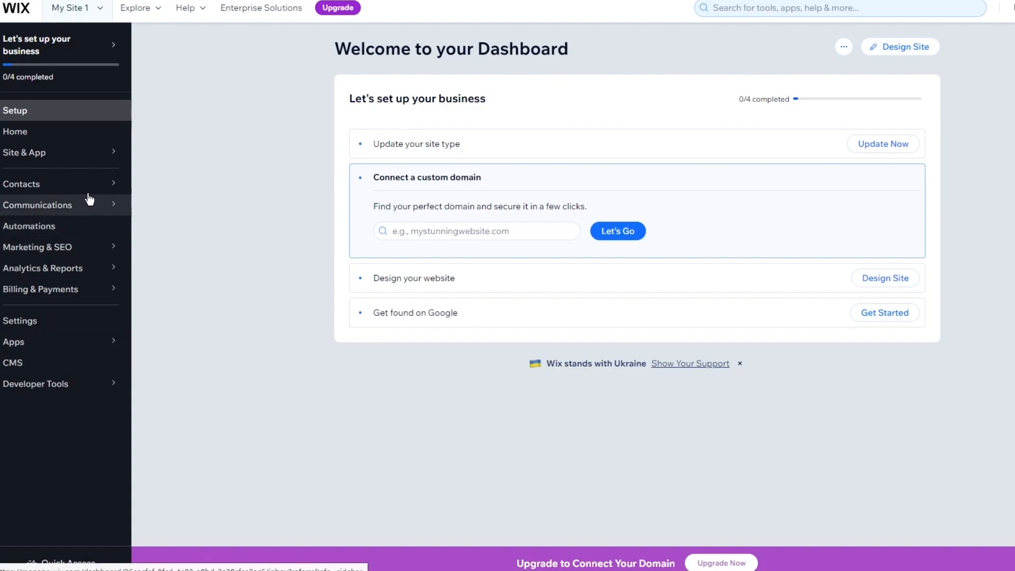
pyautogui.moveTo(95, 247)
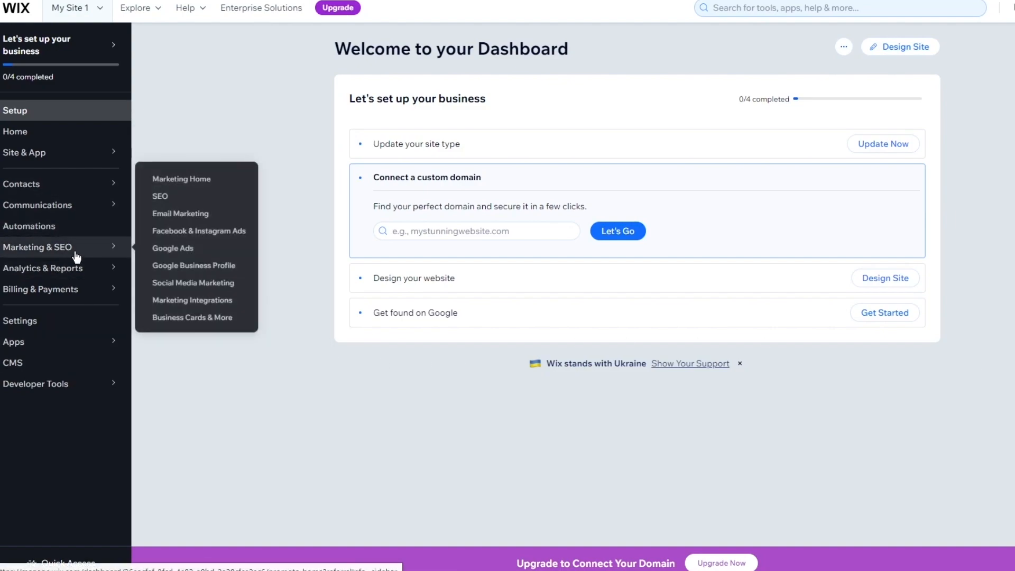
pyautogui.click(184, 213)
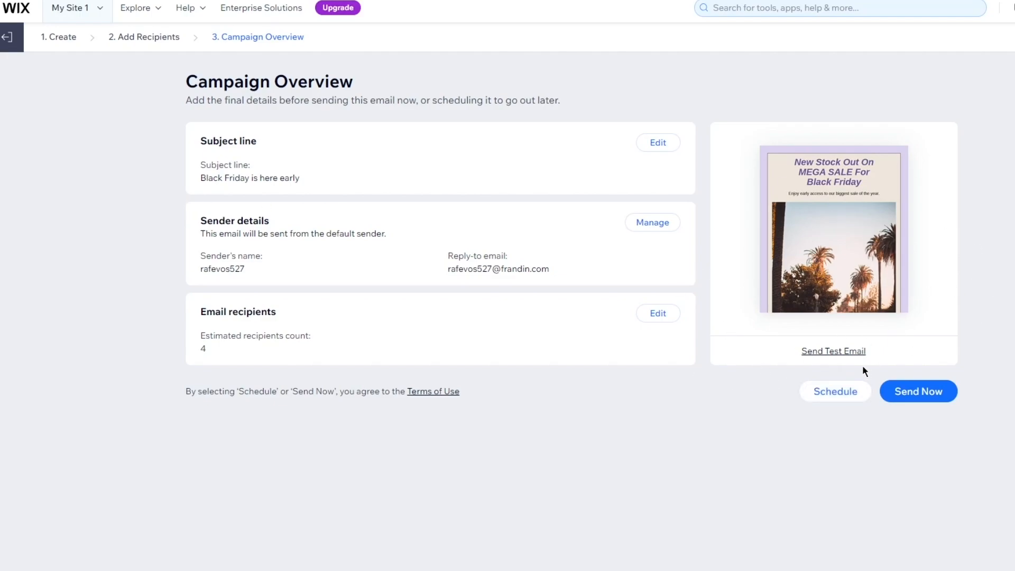
pyautogui.click(4, 37)
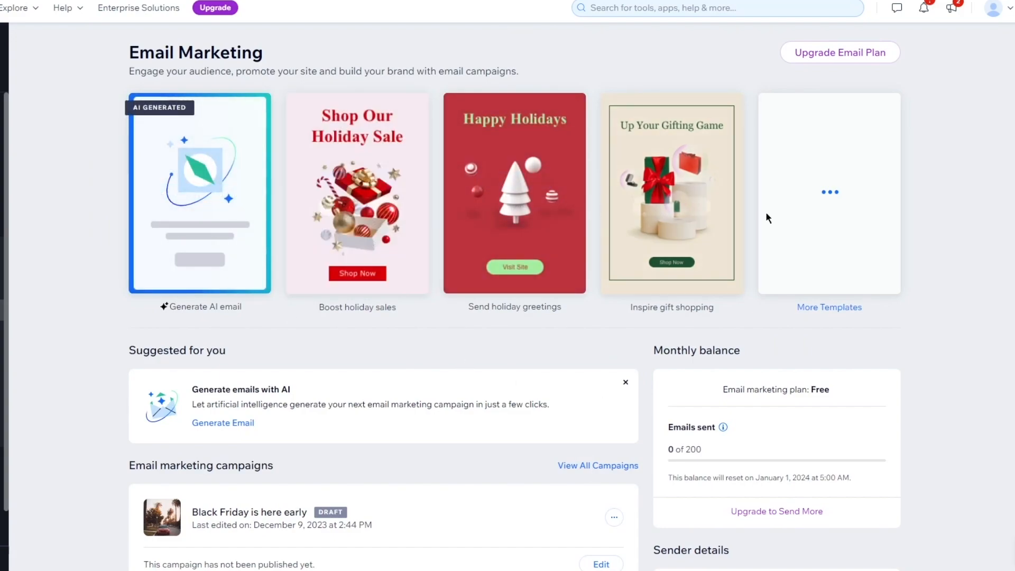
# Look over the Email Marketing page's templates, AI email option, existing campaigns, automated emails and quick links.
pyautogui.scroll(-5, 972, 221)
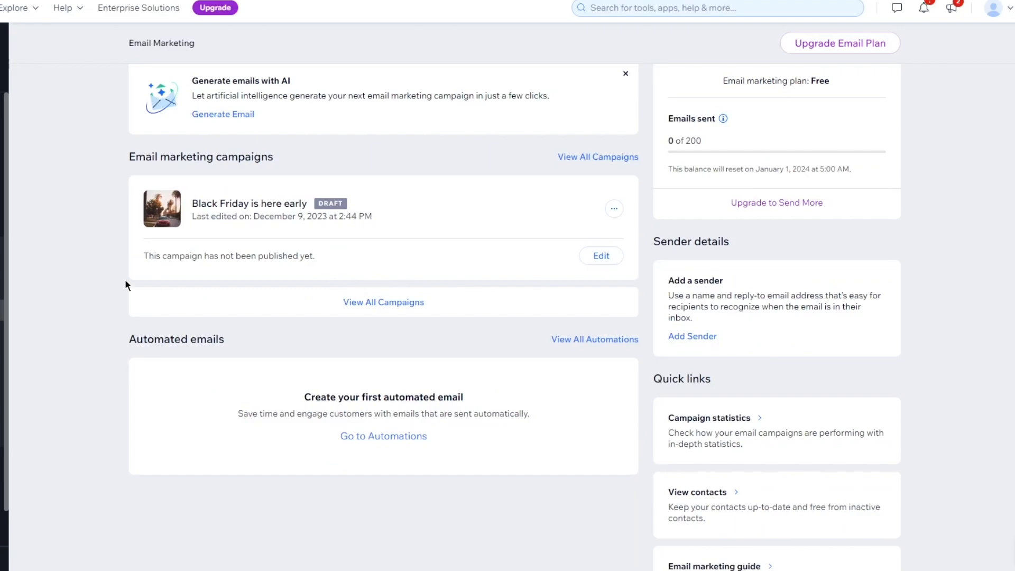
pyautogui.scroll(5, 360, 218)
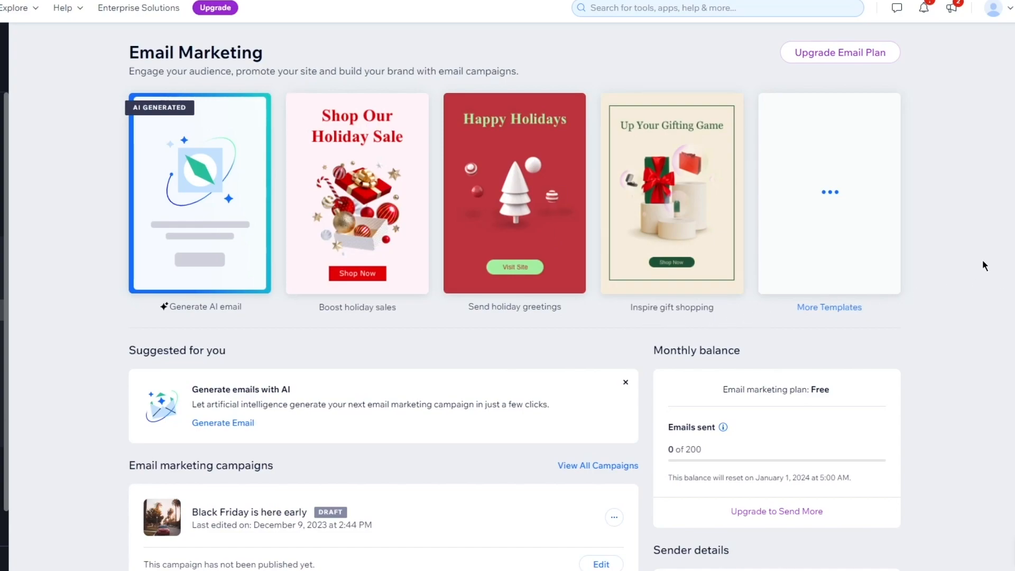
pyautogui.moveTo(220, 181)
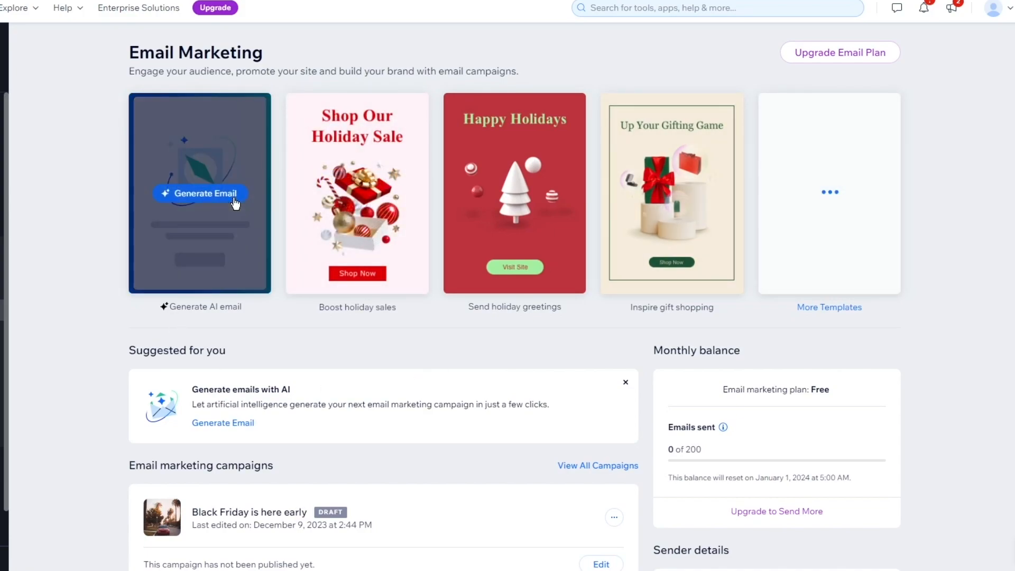
pyautogui.moveTo(524, 148)
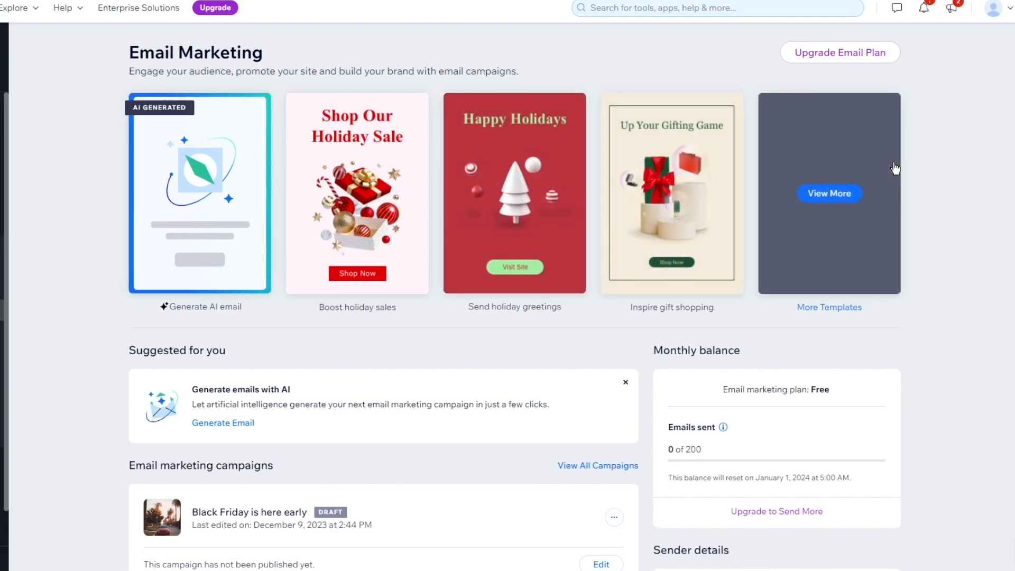
pyautogui.click(893, 168)
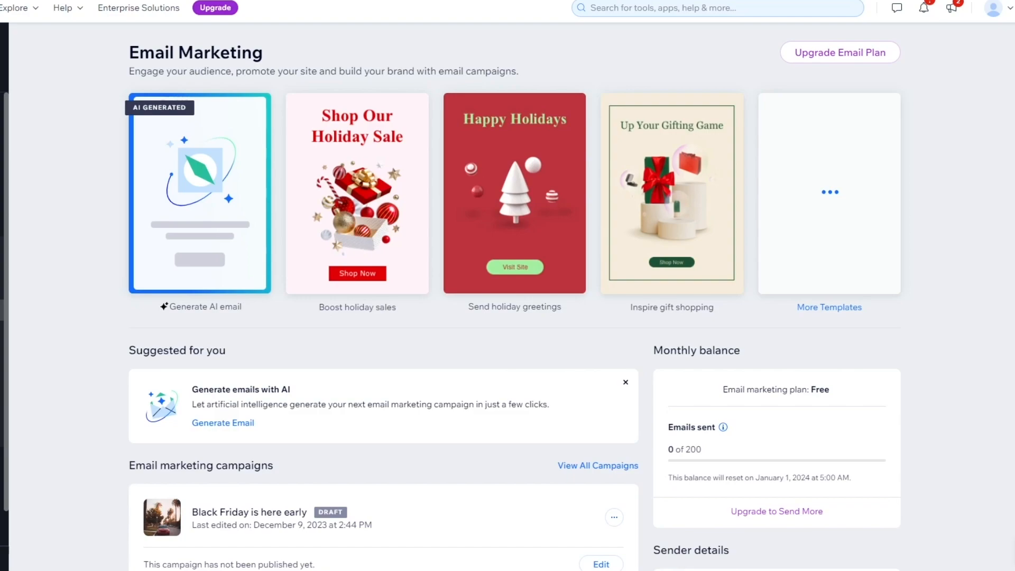
pyautogui.scroll(-7, 946, 317)
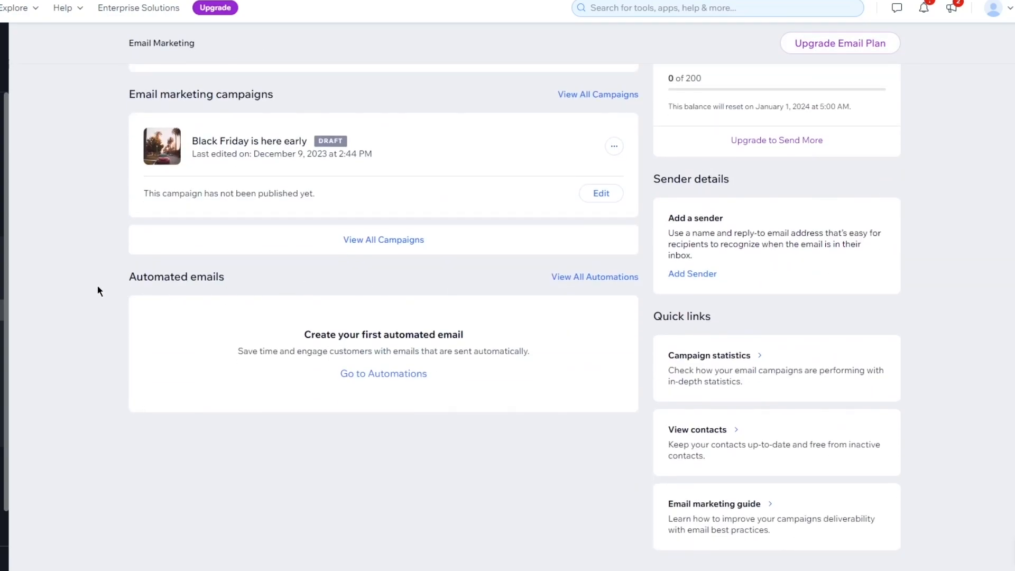
pyautogui.scroll(7, 73, 285)
pyautogui.moveTo(377, 200)
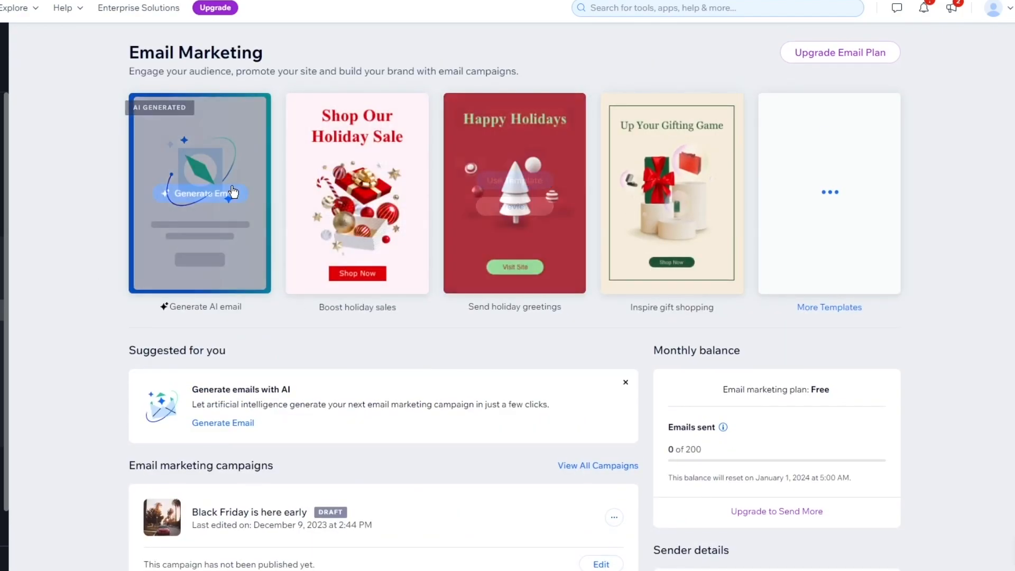
pyautogui.moveTo(831, 178)
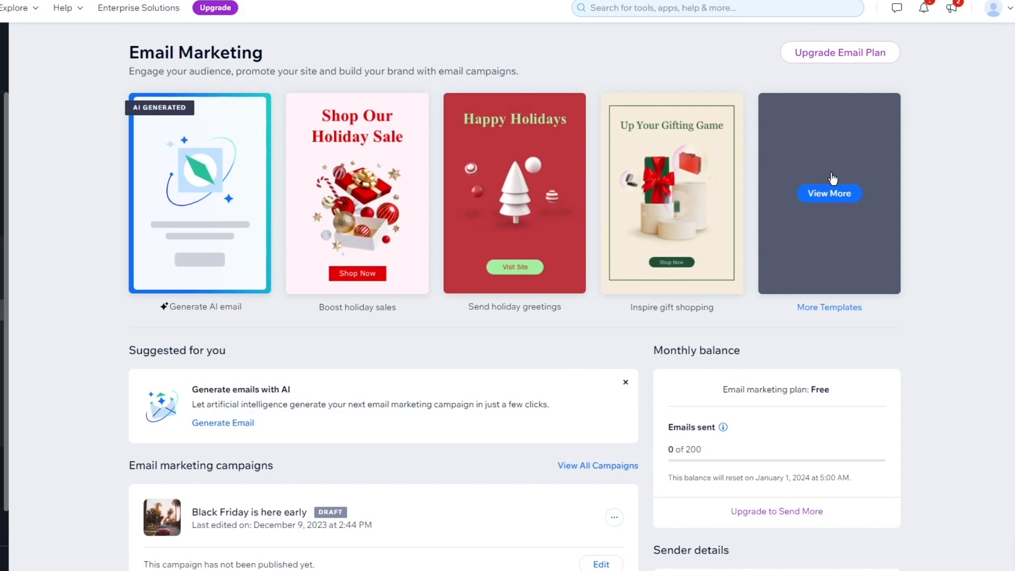
pyautogui.moveTo(692, 208)
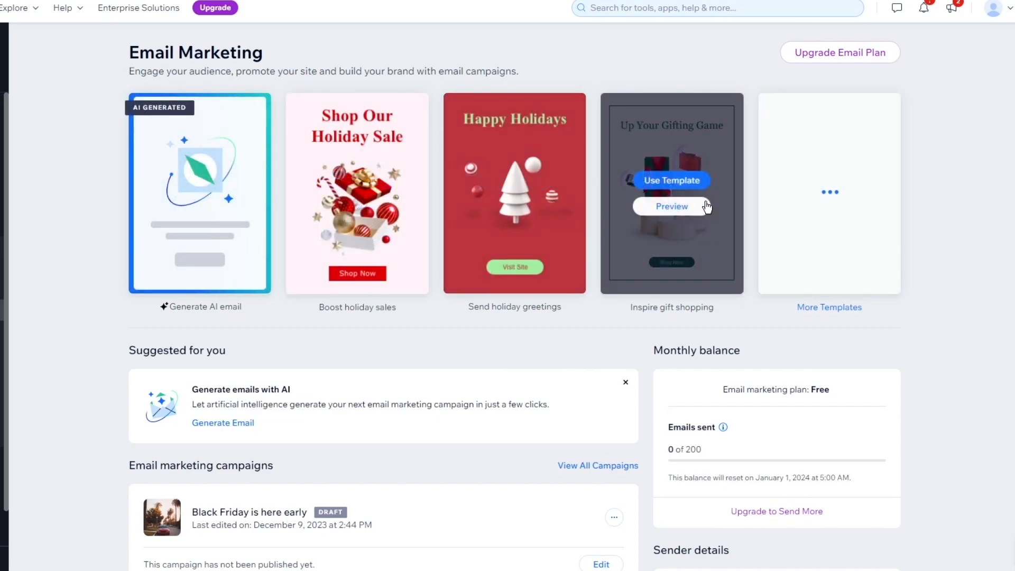
# Start a campaign from the "Send holiday greetings" template and look through its layout from heading to footer.
pyautogui.moveTo(517, 165)
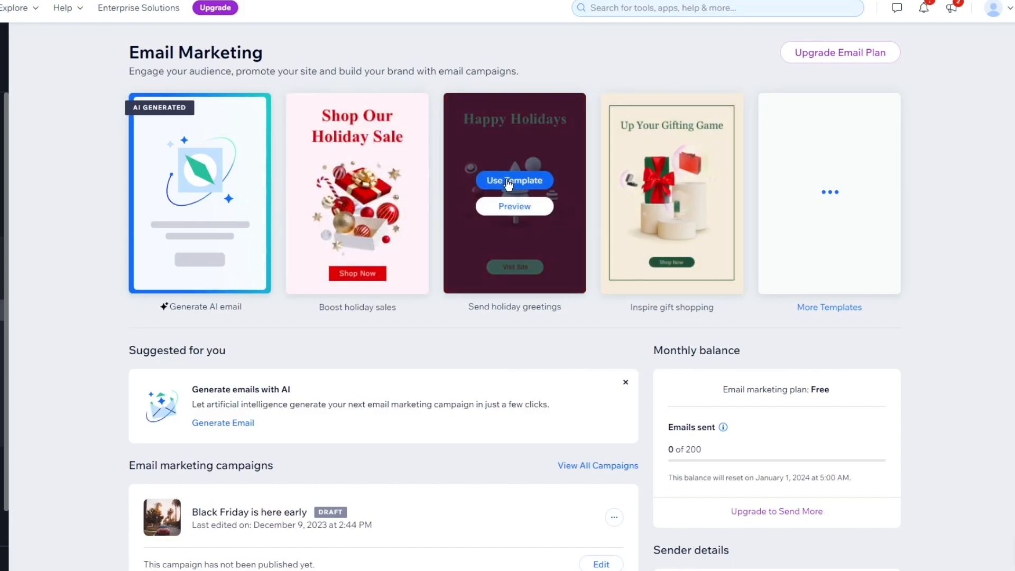
pyautogui.click(508, 182)
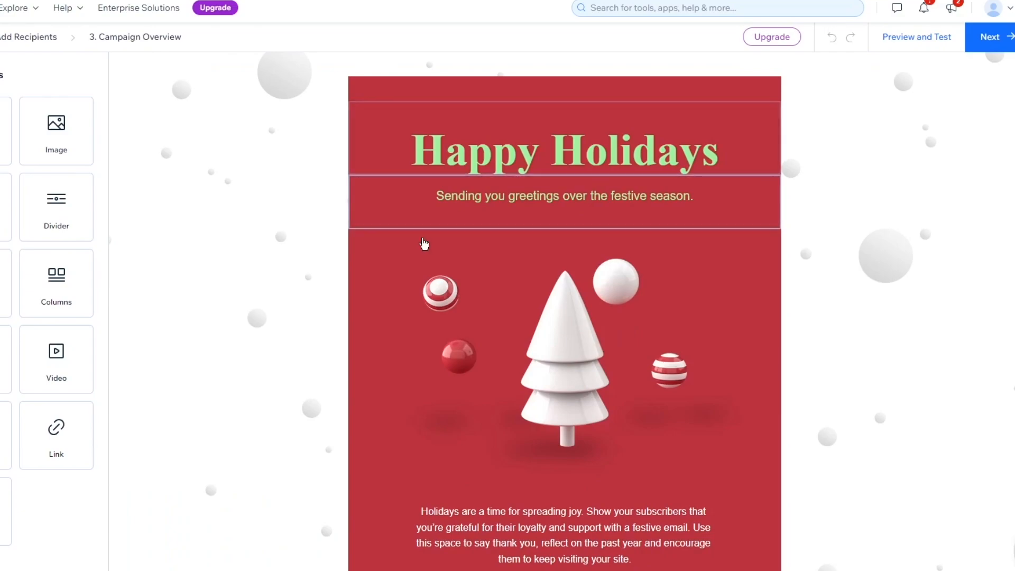
pyautogui.scroll(-4, 242, 262)
pyautogui.scroll(4, 309, 208)
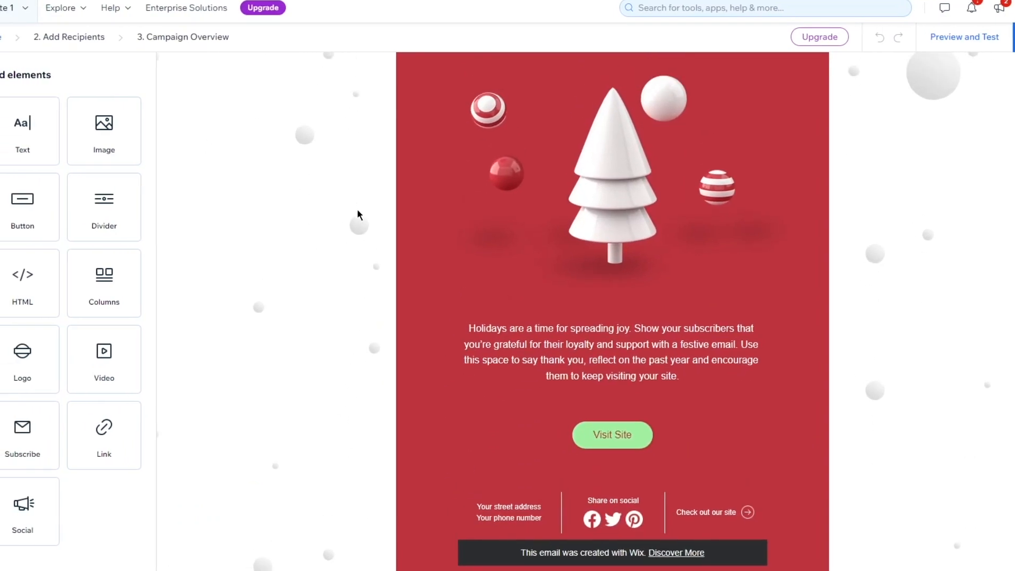
pyautogui.moveTo(370, 60); pyautogui.dragTo(934, 378)
pyautogui.click(934, 379)
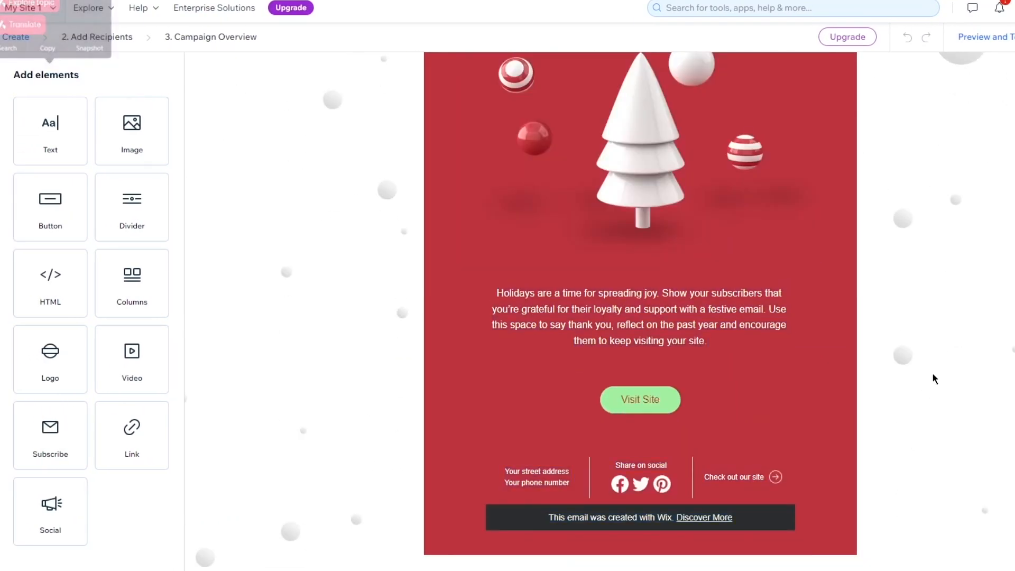
pyautogui.scroll(1, 934, 379)
pyautogui.scroll(3, 931, 373)
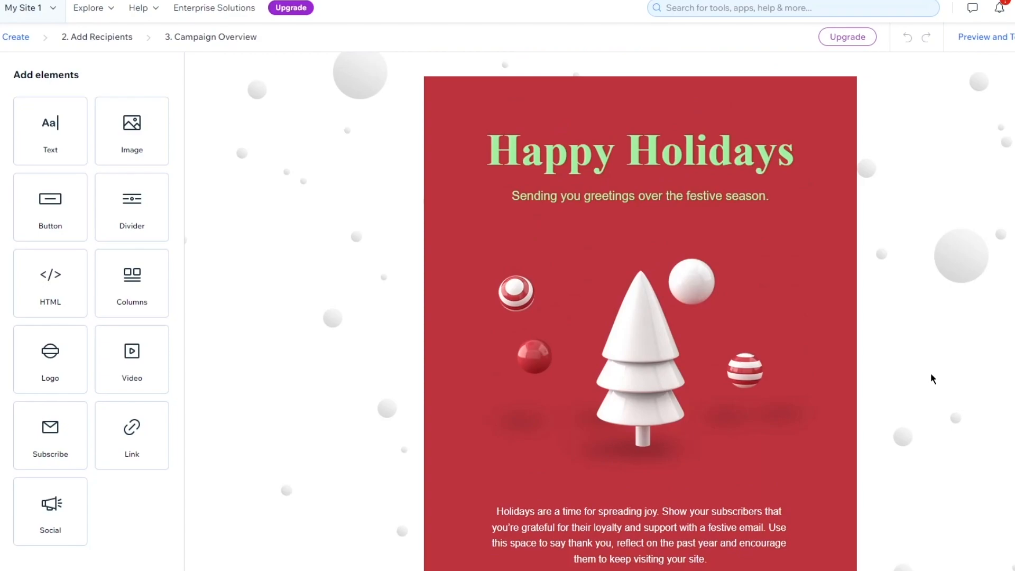
# Replace the email's "Happy Holidays" heading text with "Merry Christmas".
pyautogui.click(714, 165)
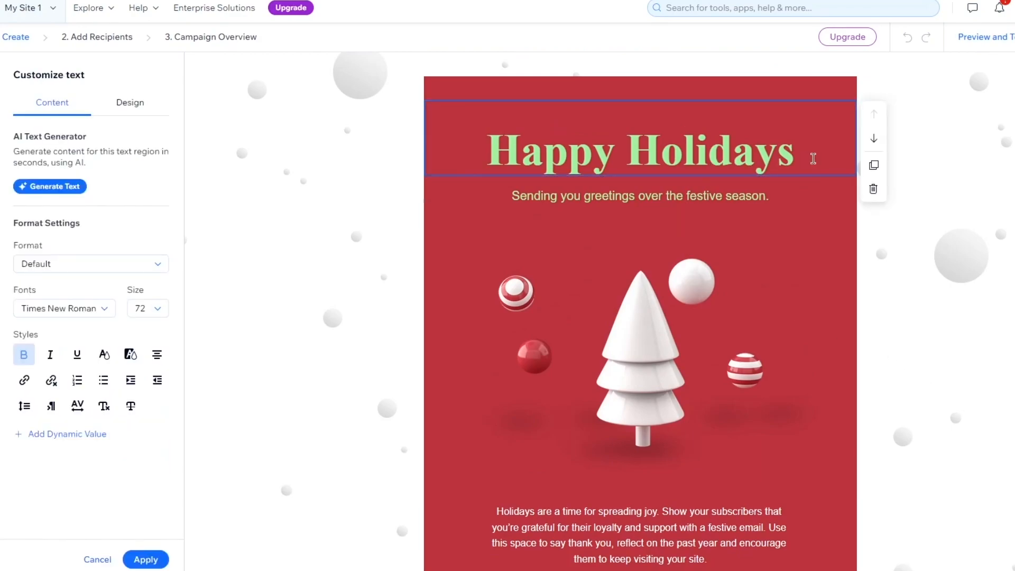
pyautogui.click(913, 276)
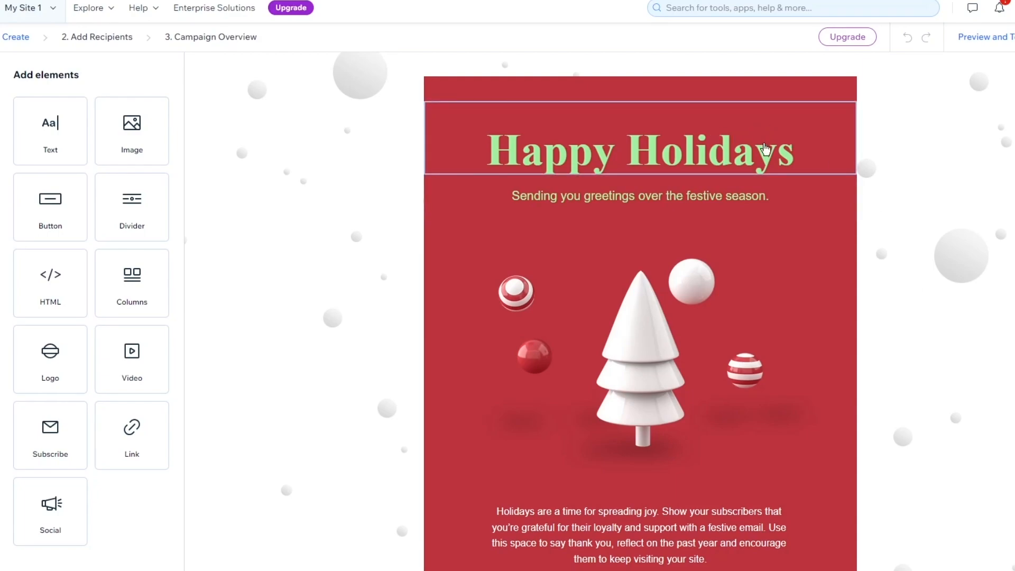
pyautogui.click(833, 146)
pyautogui.moveTo(814, 146); pyautogui.dragTo(481, 165)
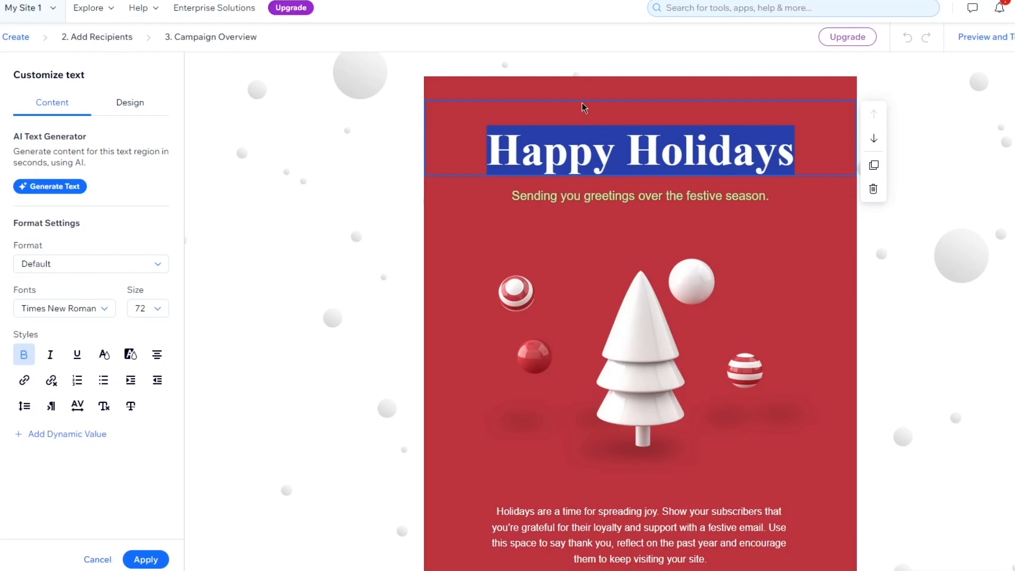
pyautogui.press('BackSpace')
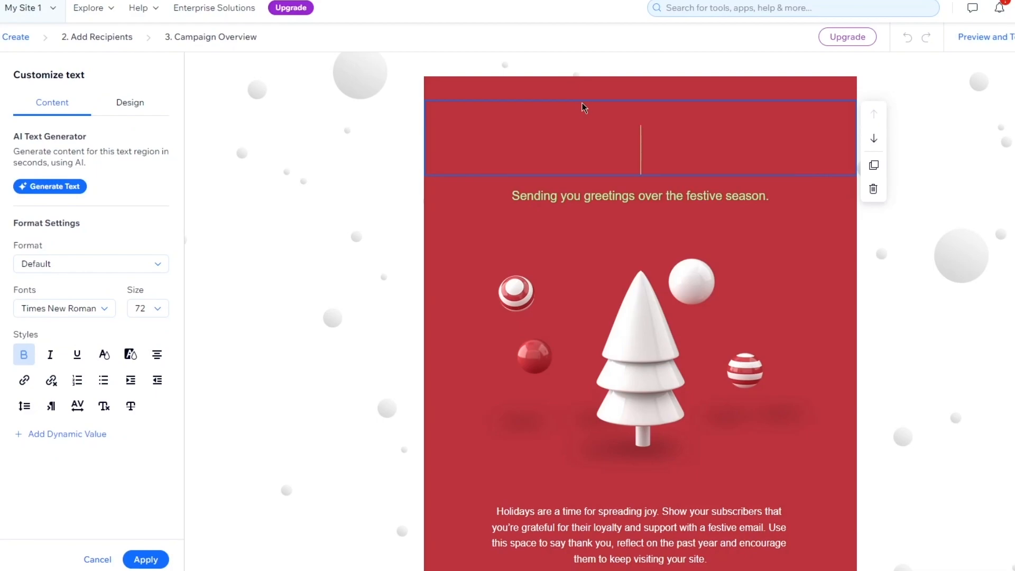
pyautogui.write('Merry Christmas')
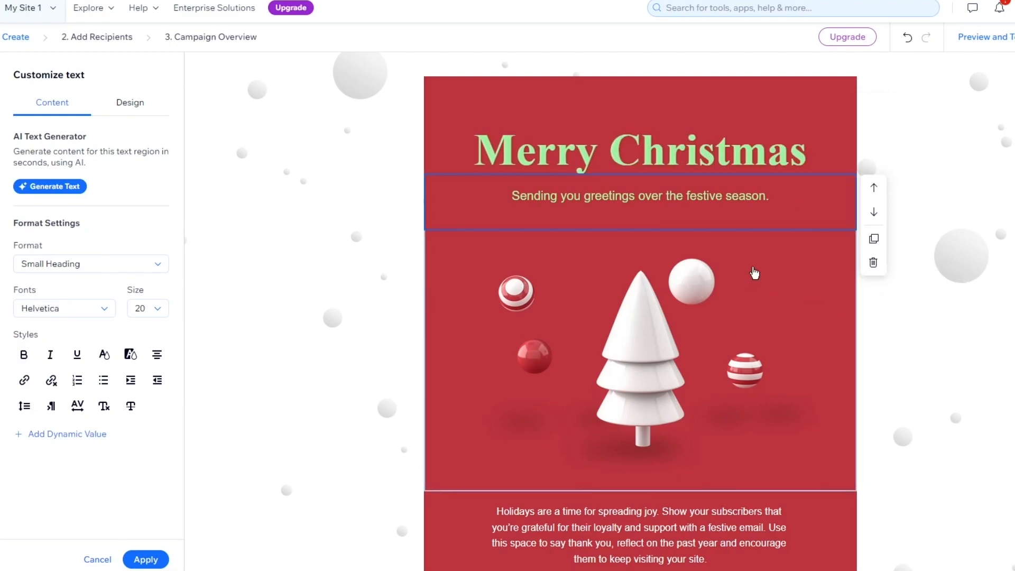
# Delete the "Sending you greetings over the festive season." text block below the heading.
pyautogui.scroll(-2, 683, 241)
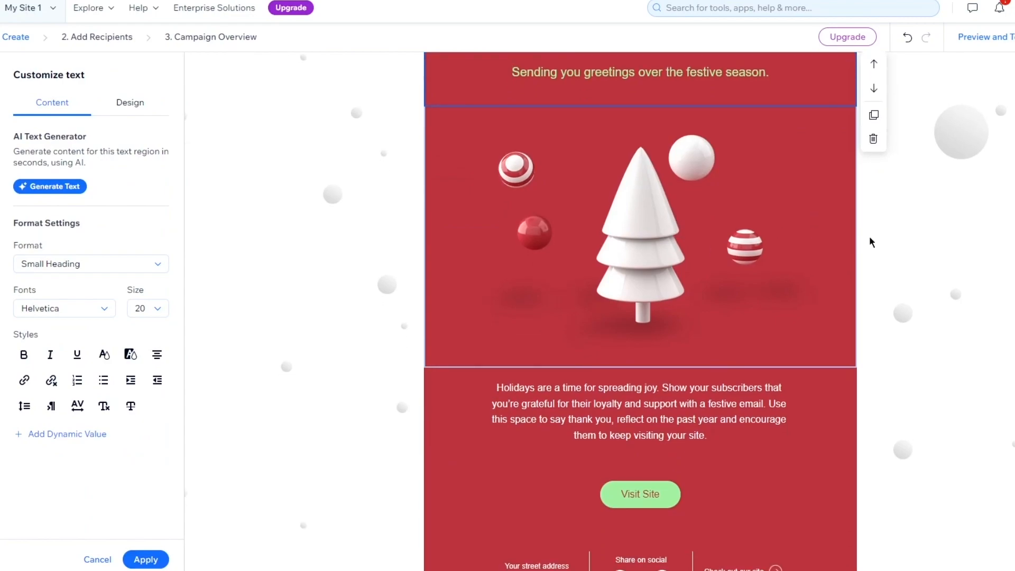
pyautogui.scroll(-2, 689, 243)
pyautogui.click(689, 242)
pyautogui.click(770, 344)
pyautogui.scroll(4, 975, 249)
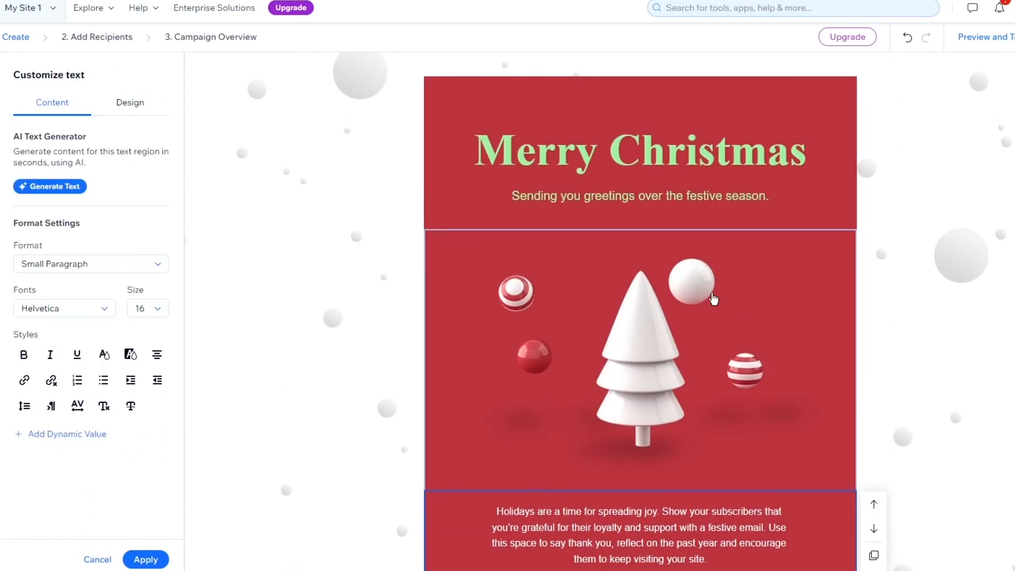
pyautogui.click(730, 204)
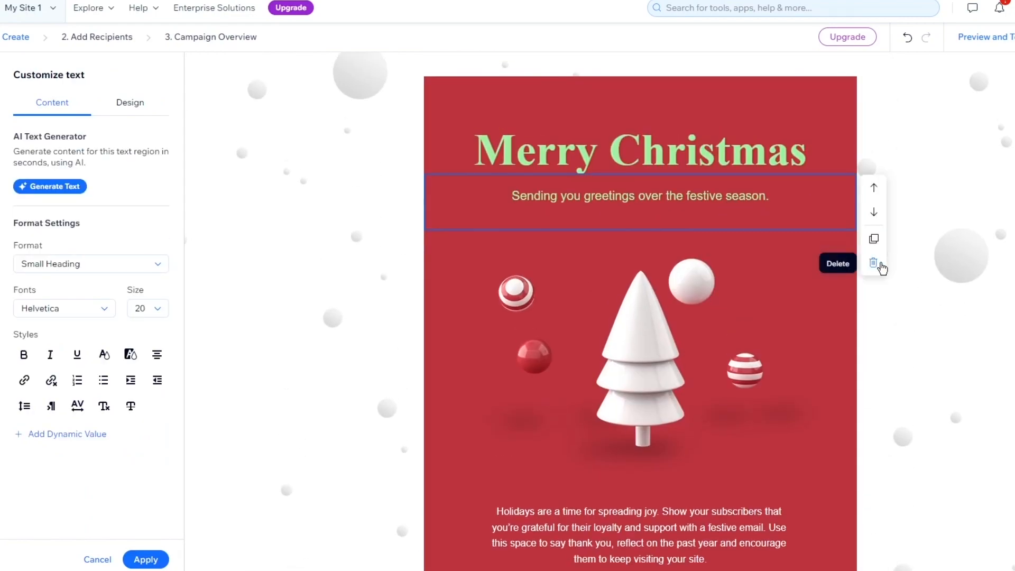
pyautogui.click(874, 264)
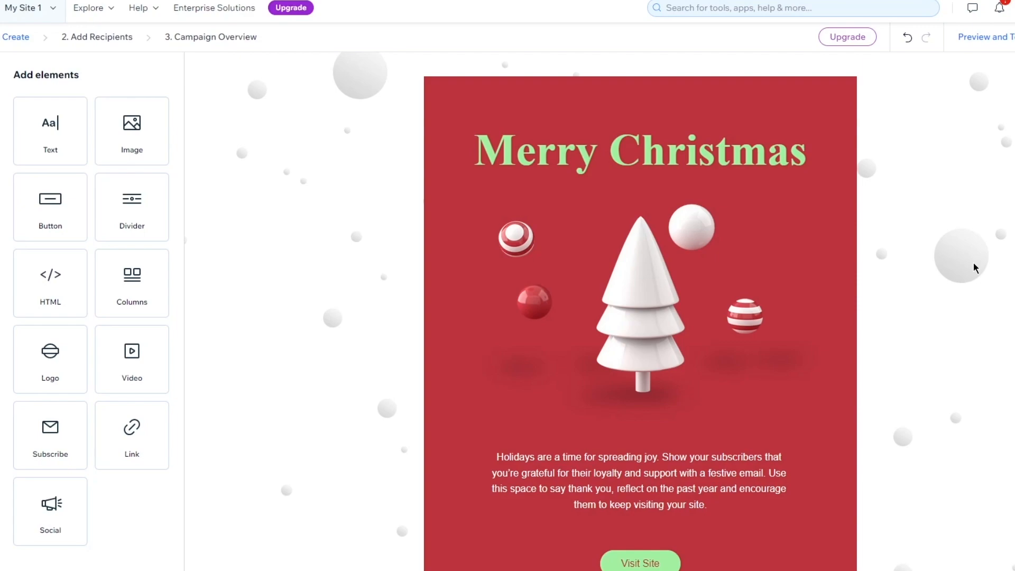
# Open the Visit Site button's settings and examine its regular URL, document and standalone form connection options.
pyautogui.scroll(-3, 653, 405)
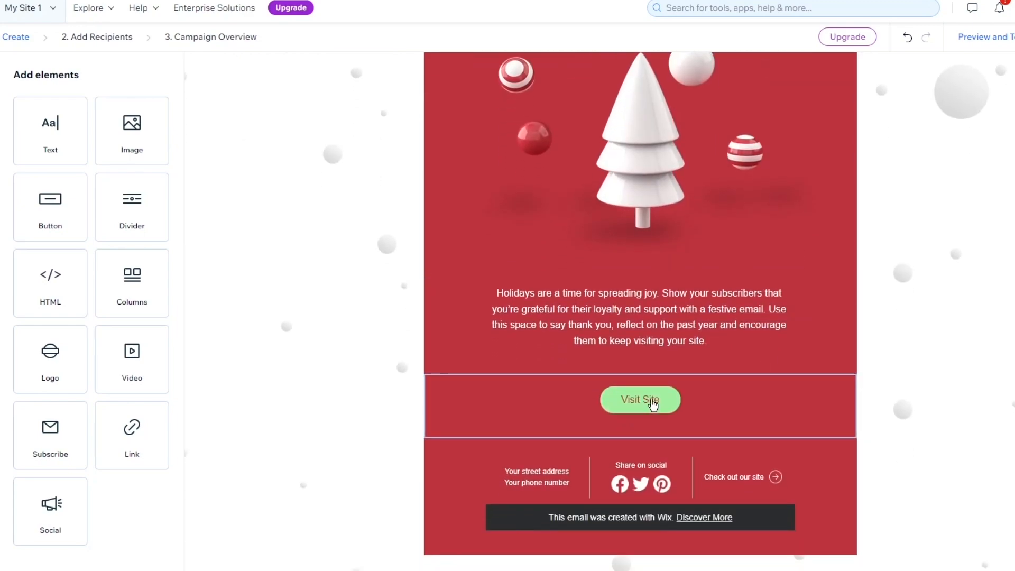
pyautogui.click(653, 404)
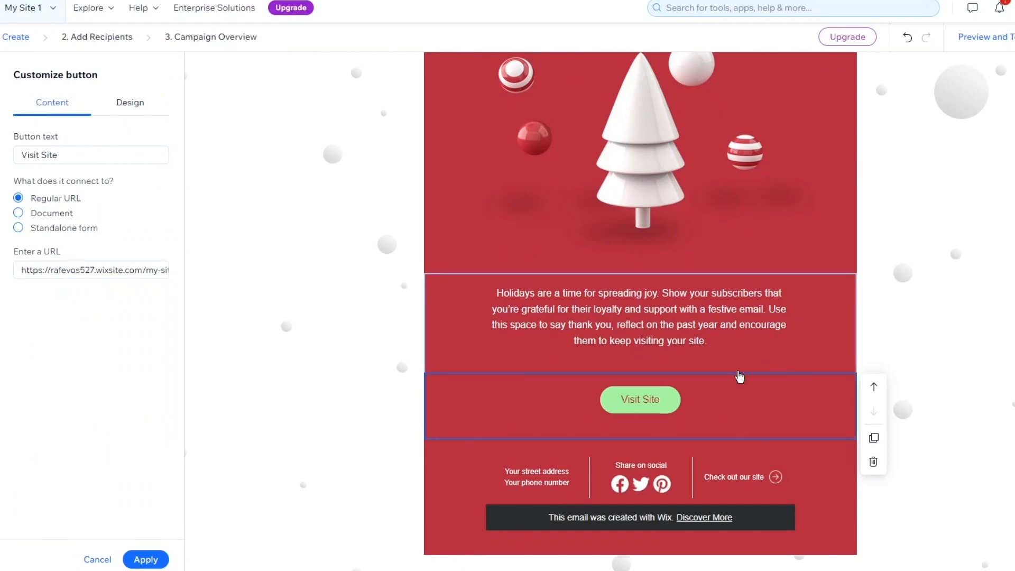
pyautogui.click(70, 270)
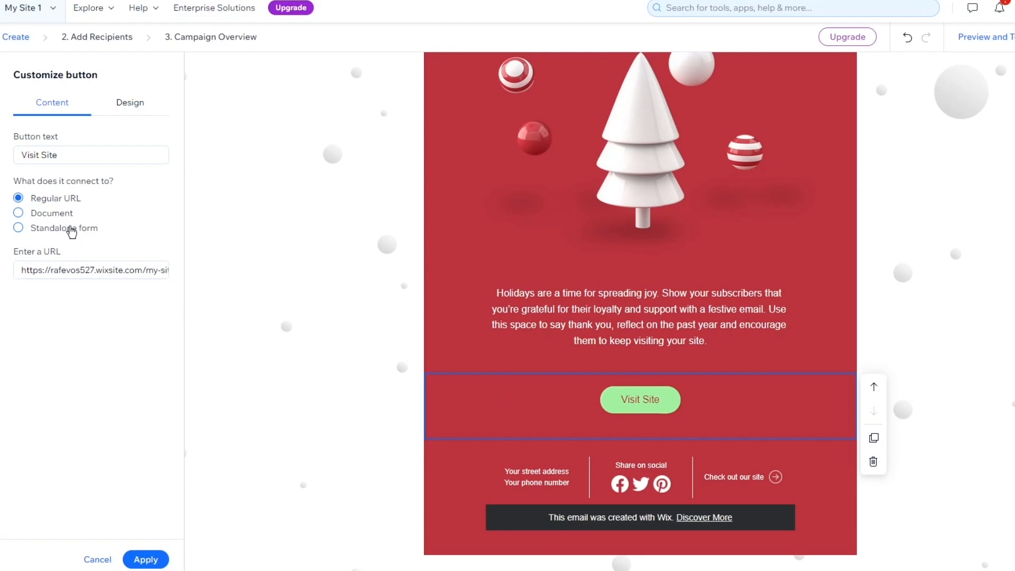
pyautogui.click(53, 213)
pyautogui.click(54, 229)
pyautogui.click(47, 199)
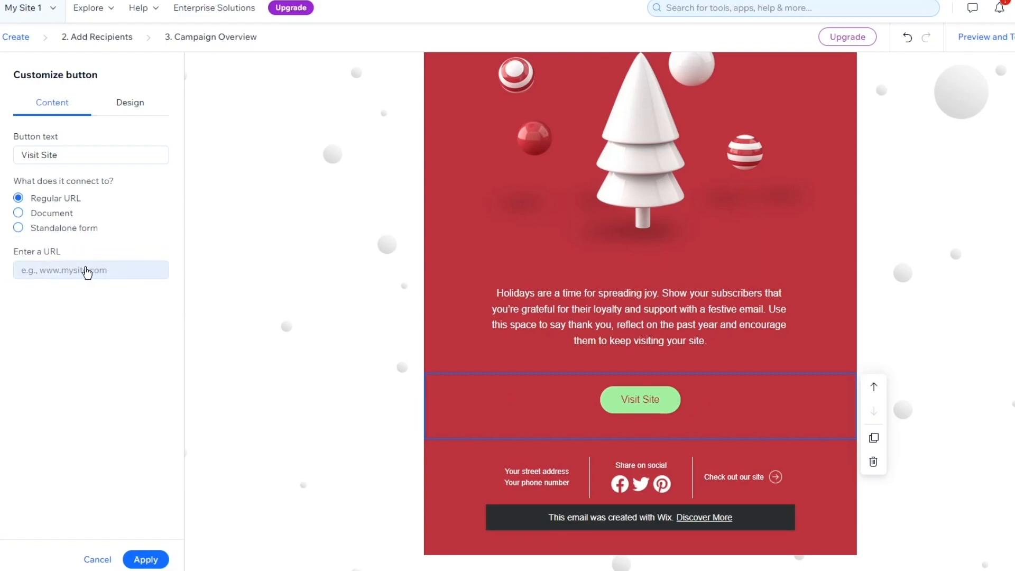
pyautogui.click(86, 271)
pyautogui.click(106, 289)
pyautogui.click(88, 273)
pyautogui.click(85, 293)
pyautogui.click(93, 270)
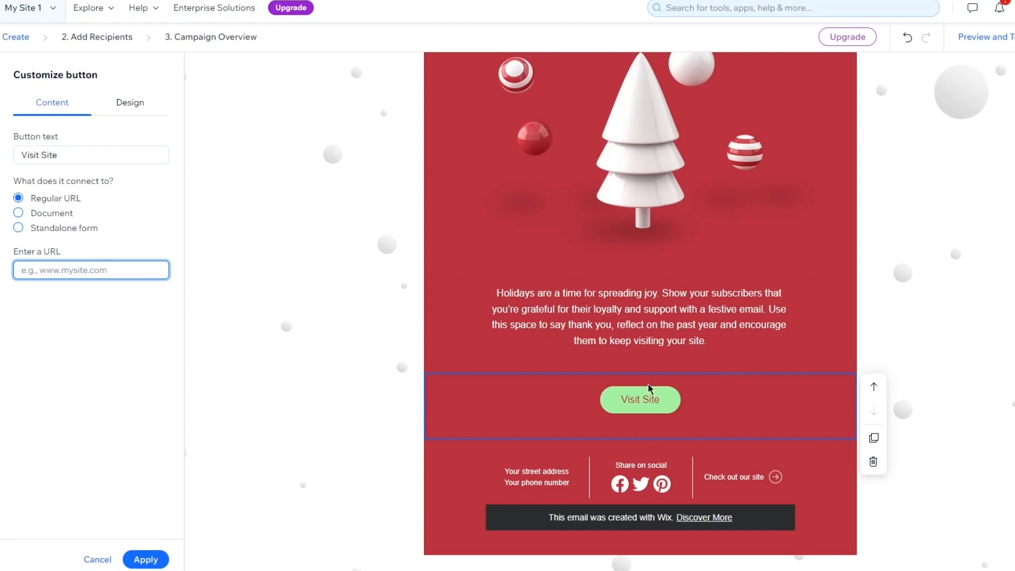
pyautogui.scroll(3, 649, 392)
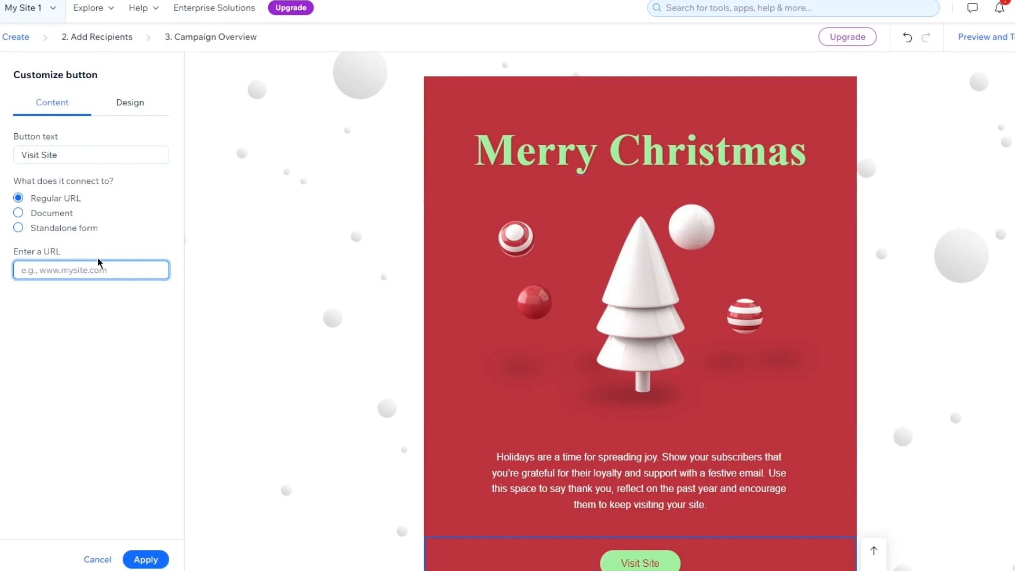
# Choose a standalone form as the Visit Site button's connection and create a new form from the Client info template.
pyautogui.click(29, 226)
pyautogui.click(51, 213)
pyautogui.click(61, 228)
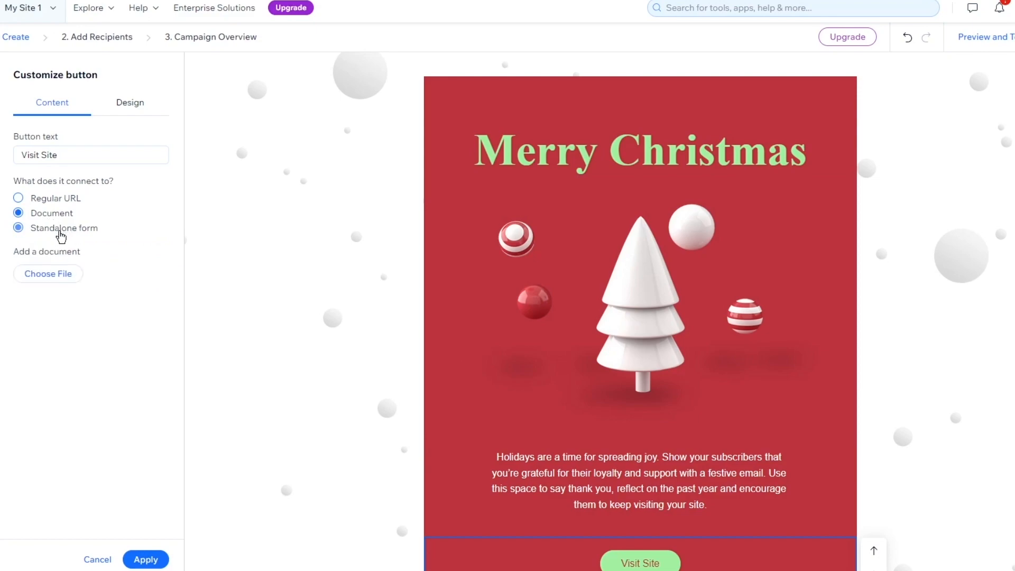
pyautogui.scroll(-3, 270, 262)
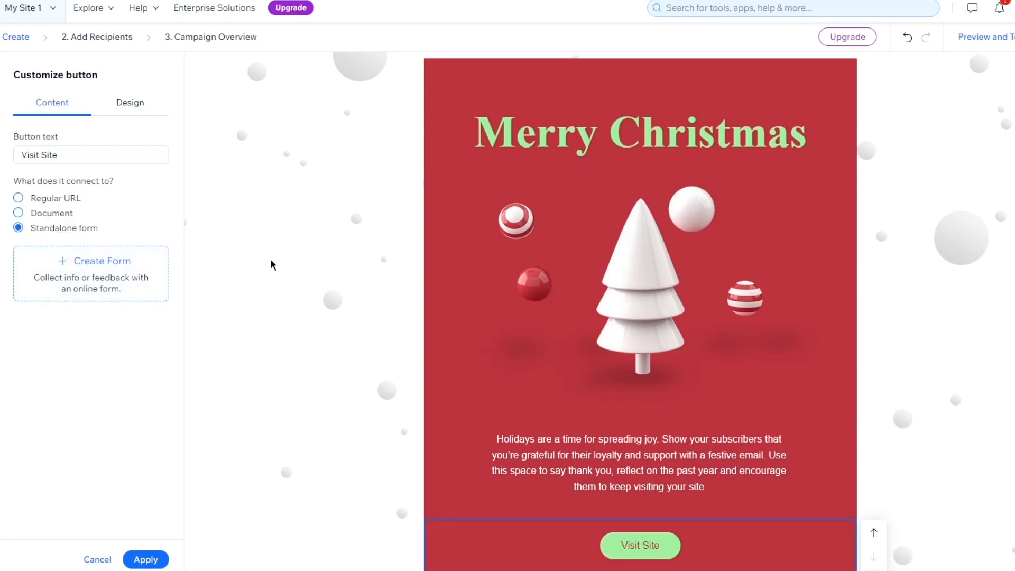
pyautogui.scroll(3, 349, 267)
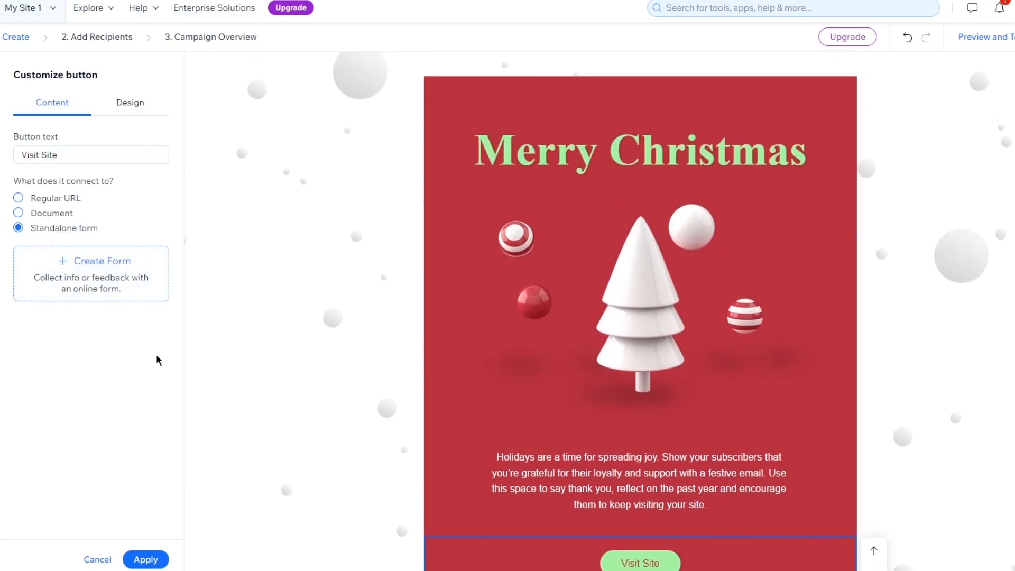
pyautogui.click(69, 259)
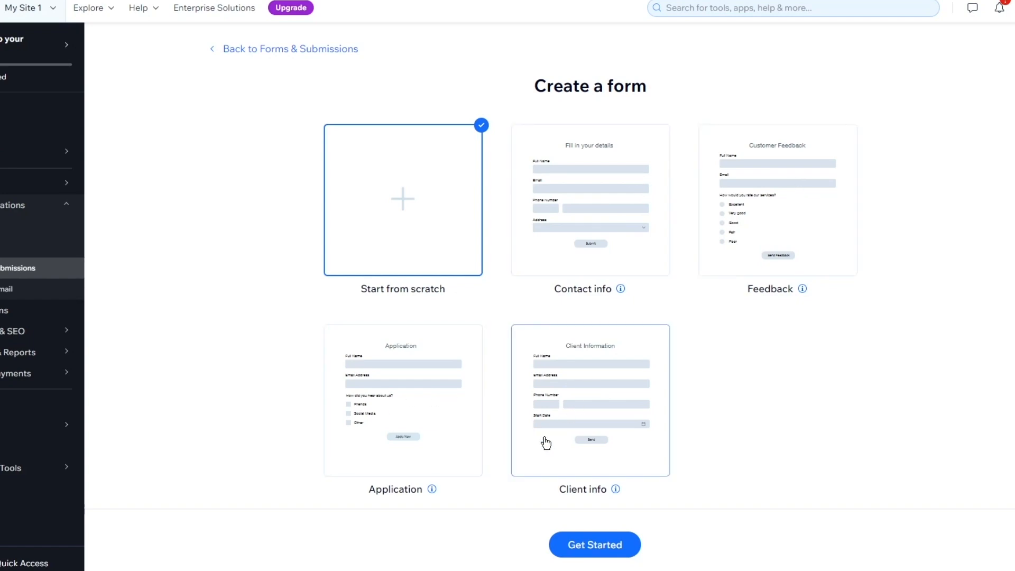
pyautogui.click(565, 391)
pyautogui.click(528, 546)
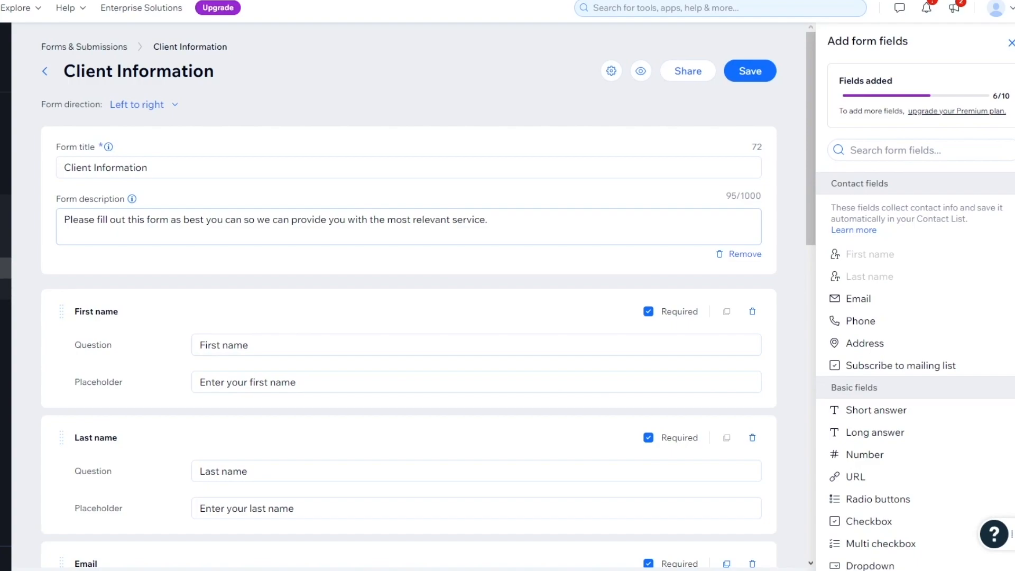
# Look through the Client Information form's title, description, questions, submit text, thank-you message and the fields available to add.
pyautogui.click(390, 168)
pyautogui.click(434, 254)
pyautogui.click(316, 219)
pyautogui.scroll(-15, 370, 238)
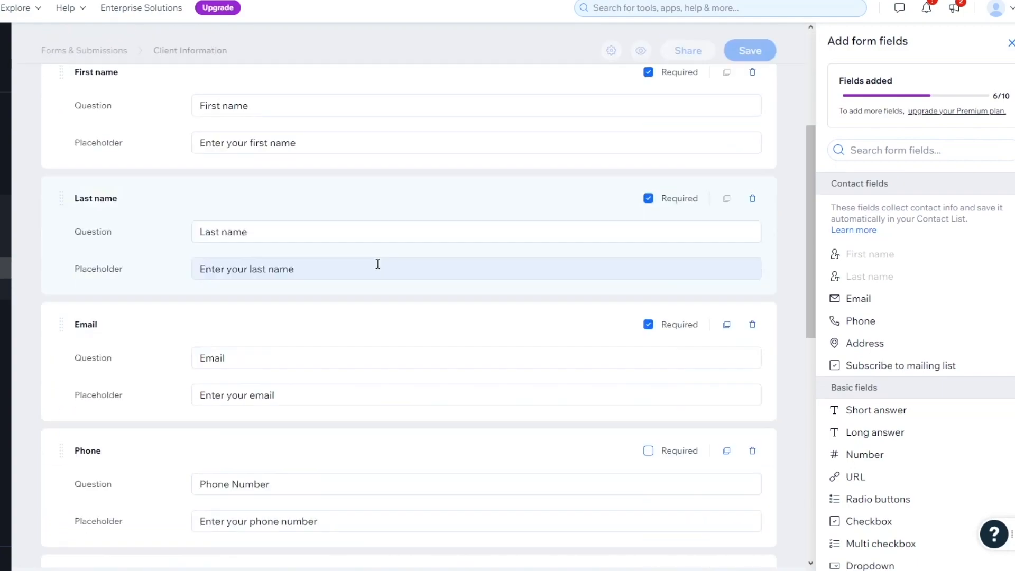
pyautogui.scroll(8, 371, 228)
pyautogui.scroll(5, 481, 358)
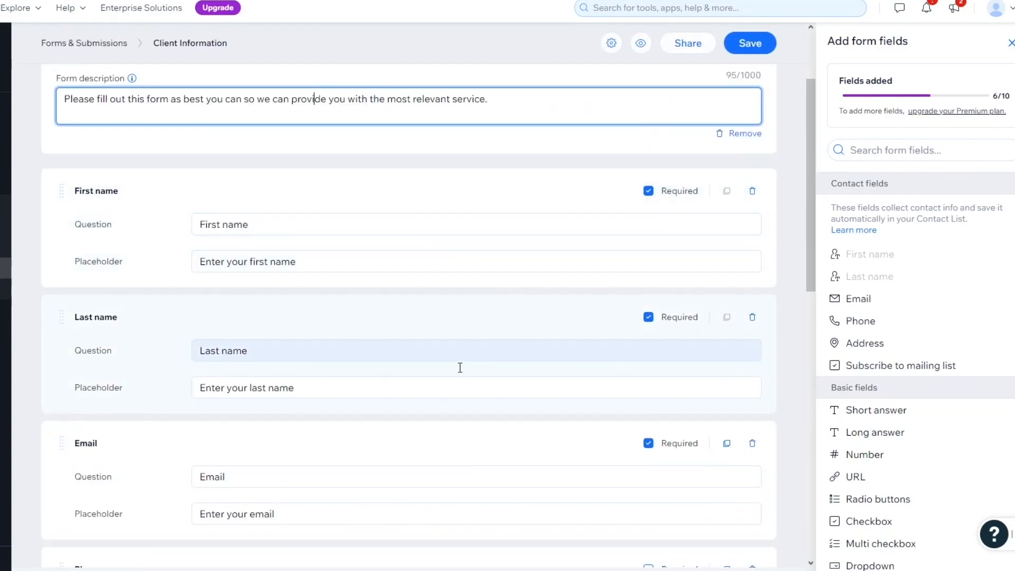
pyautogui.scroll(-13, 658, 277)
pyautogui.moveTo(947, 354)
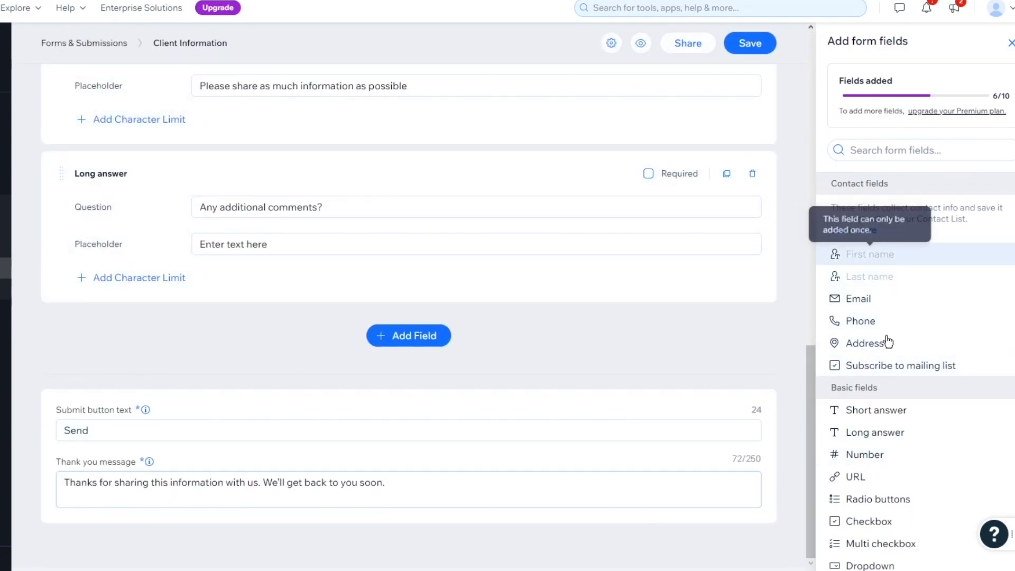
# Save the Client Information form and go back to Email Marketing to resume the Merry Christmas email.
pyautogui.click(746, 50)
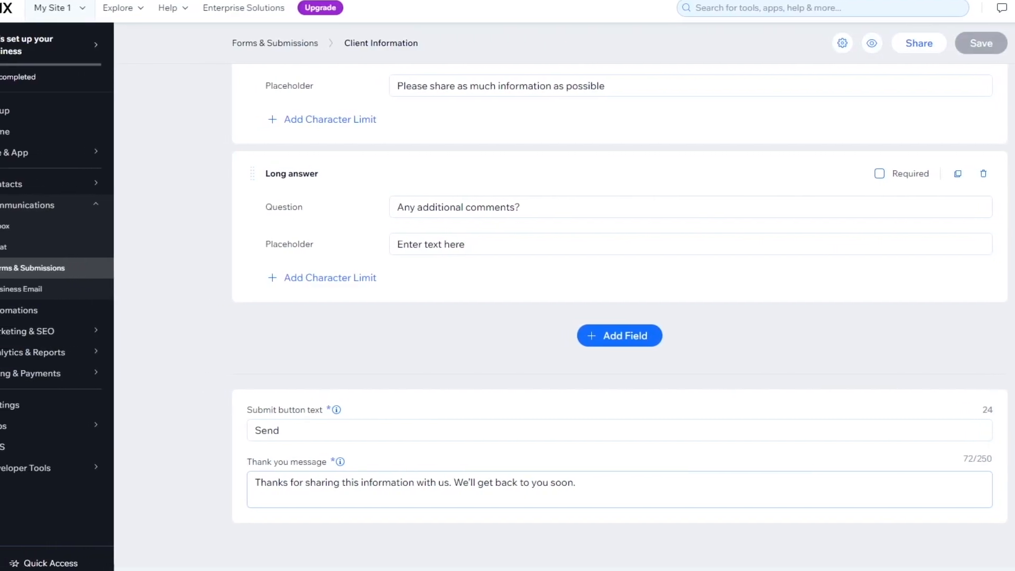
pyautogui.scroll(15, 813, 86)
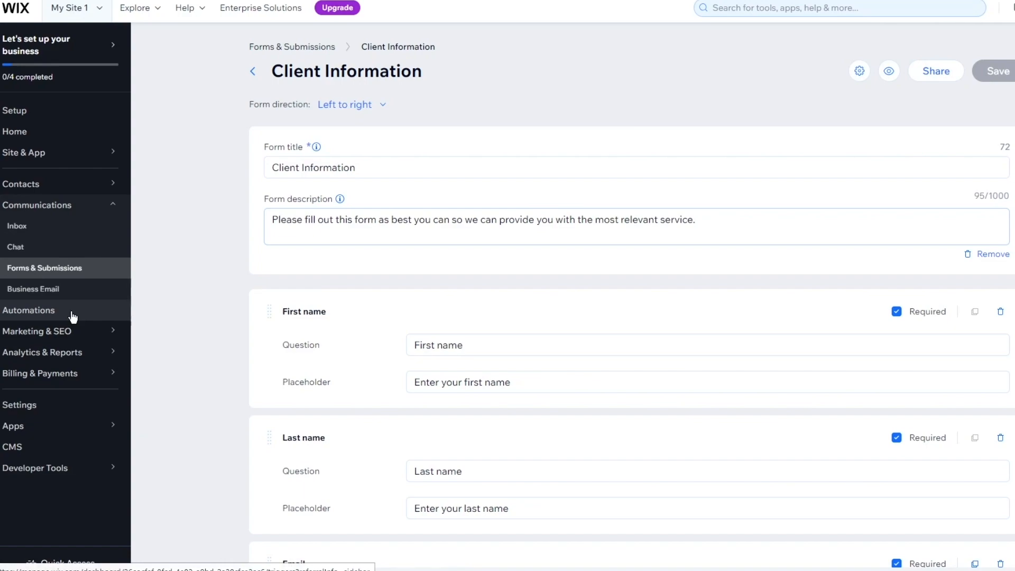
pyautogui.moveTo(85, 332)
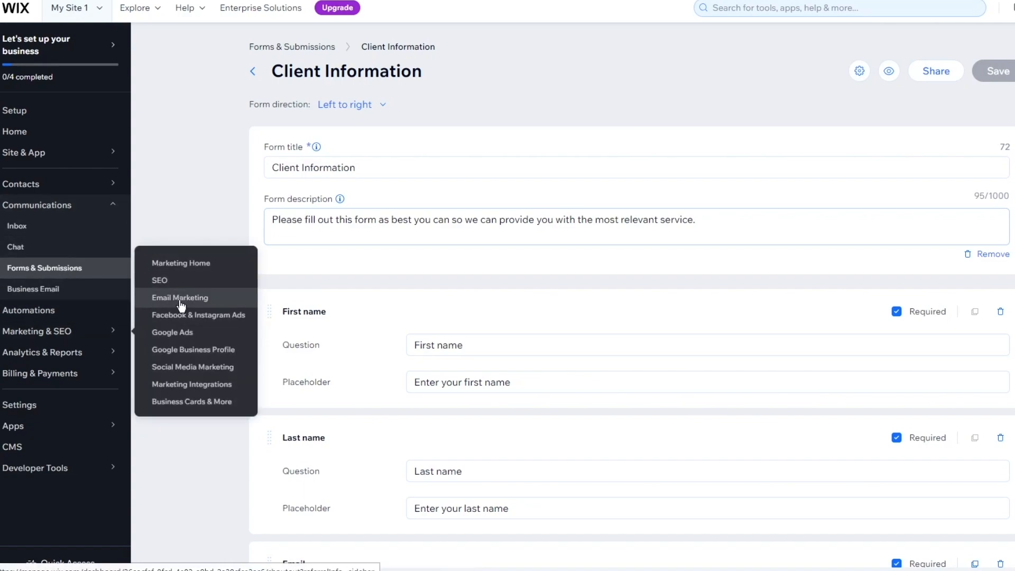
pyautogui.click(199, 297)
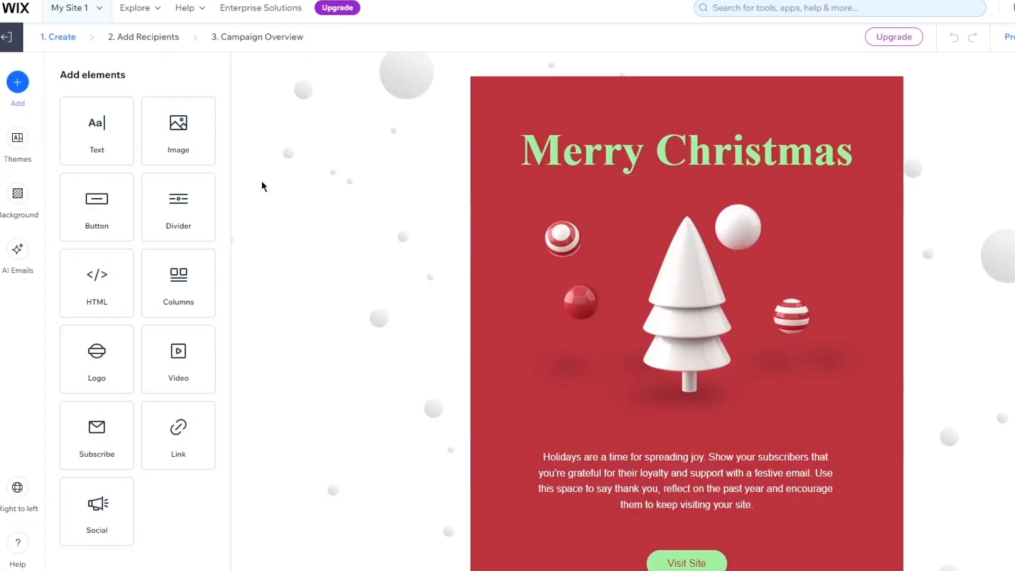
# Connect the Visit Site button to the standalone Client Information form and apply the change.
pyautogui.scroll(-3, 698, 346)
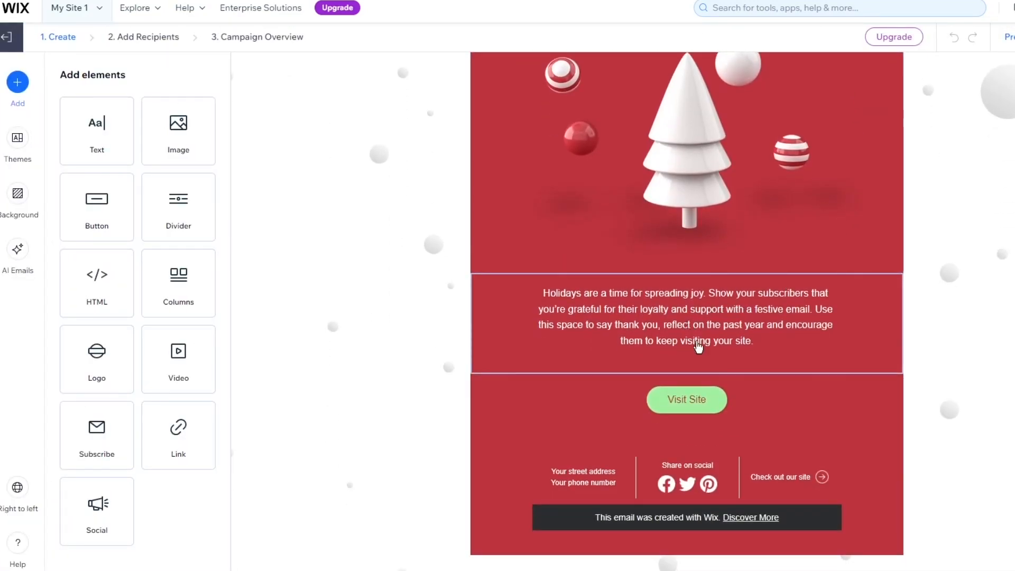
pyautogui.click(715, 401)
pyautogui.click(108, 228)
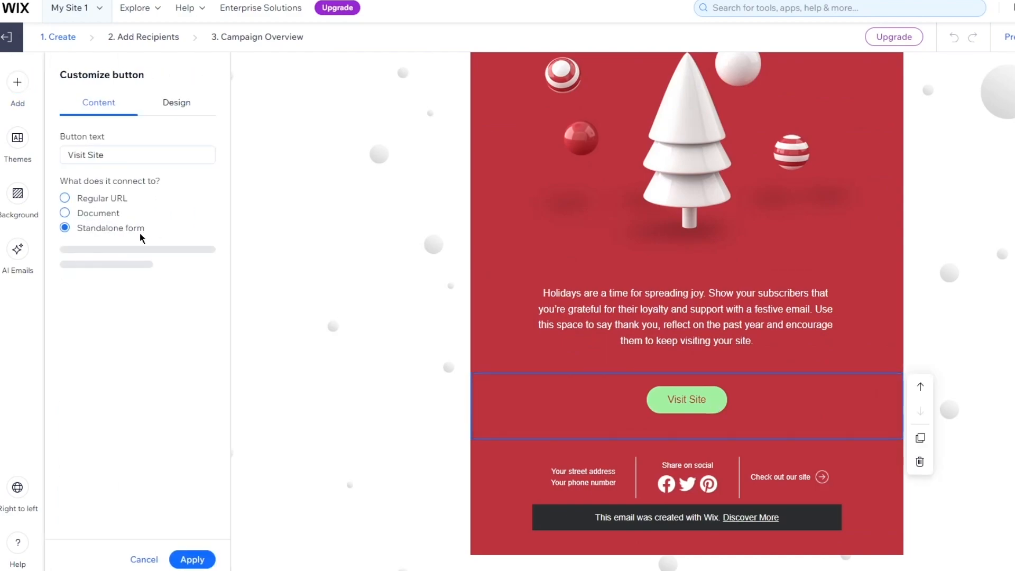
pyautogui.click(135, 271)
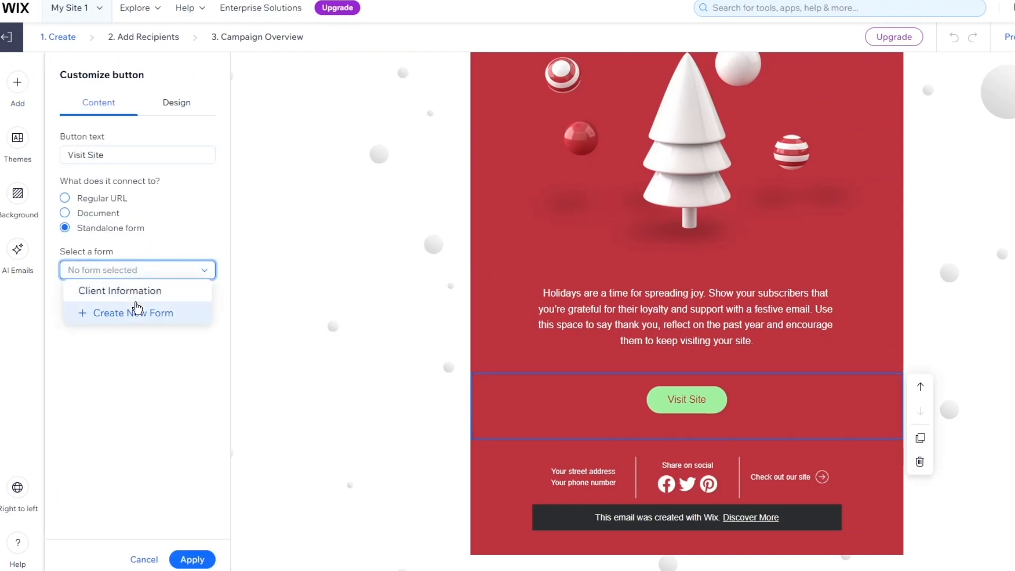
pyautogui.click(135, 290)
pyautogui.click(193, 559)
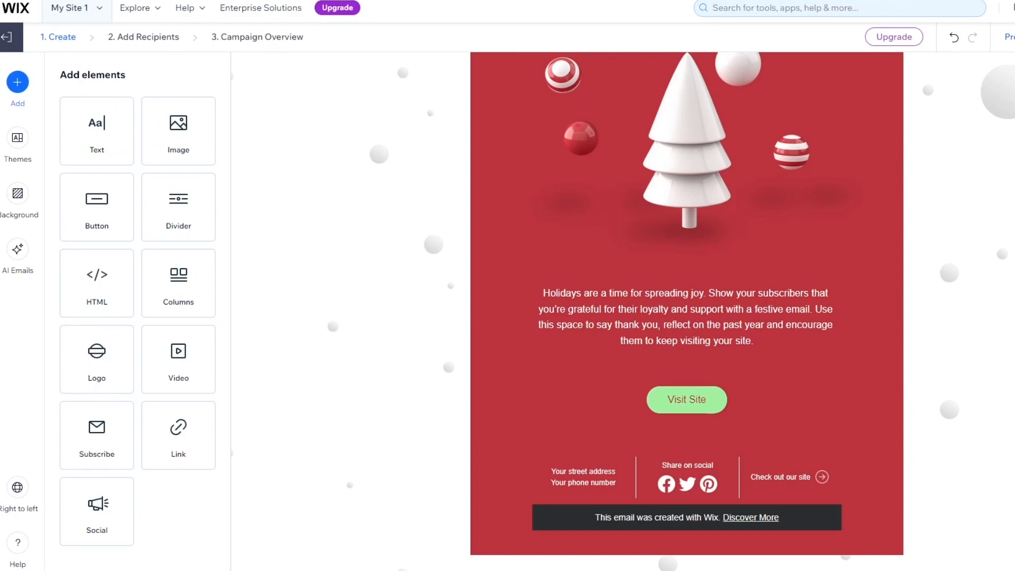
# Add one divider above the "Holidays are a time for spreading joy" paragraph and another between it and the Visit Site button.
pyautogui.moveTo(180, 206); pyautogui.dragTo(753, 323)
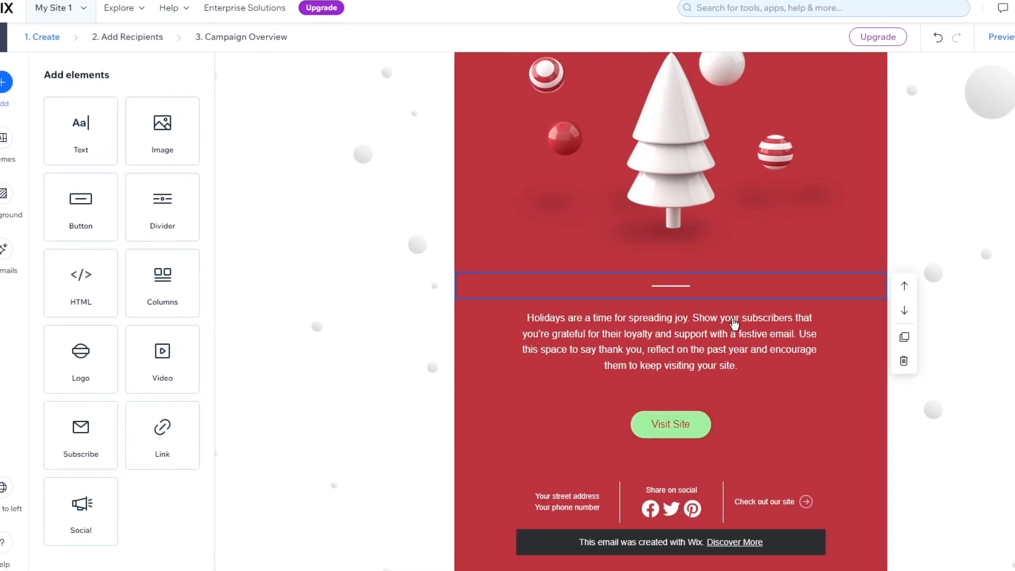
pyautogui.scroll(3, 804, 277)
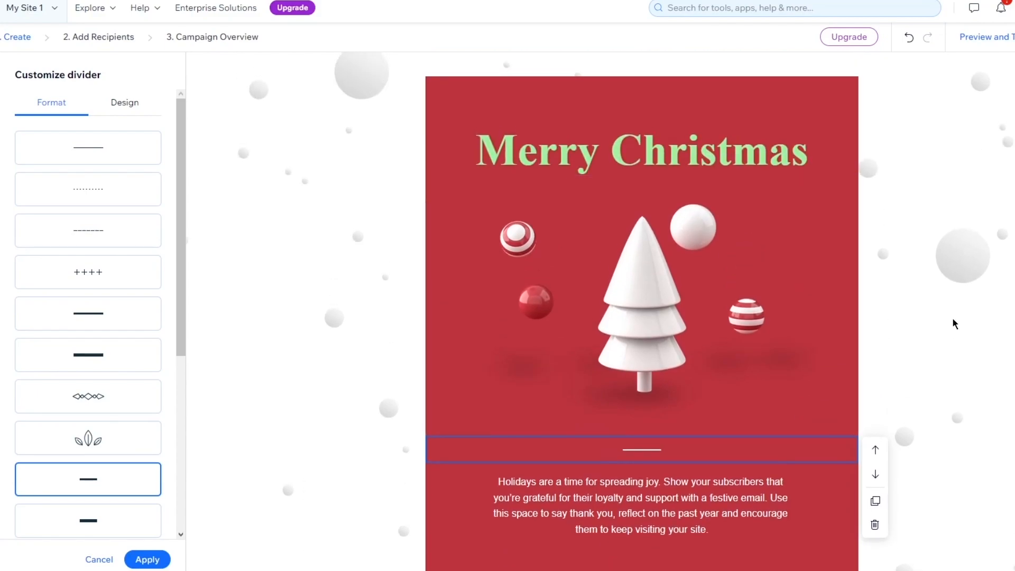
pyautogui.click(956, 322)
pyautogui.scroll(-3, 588, 381)
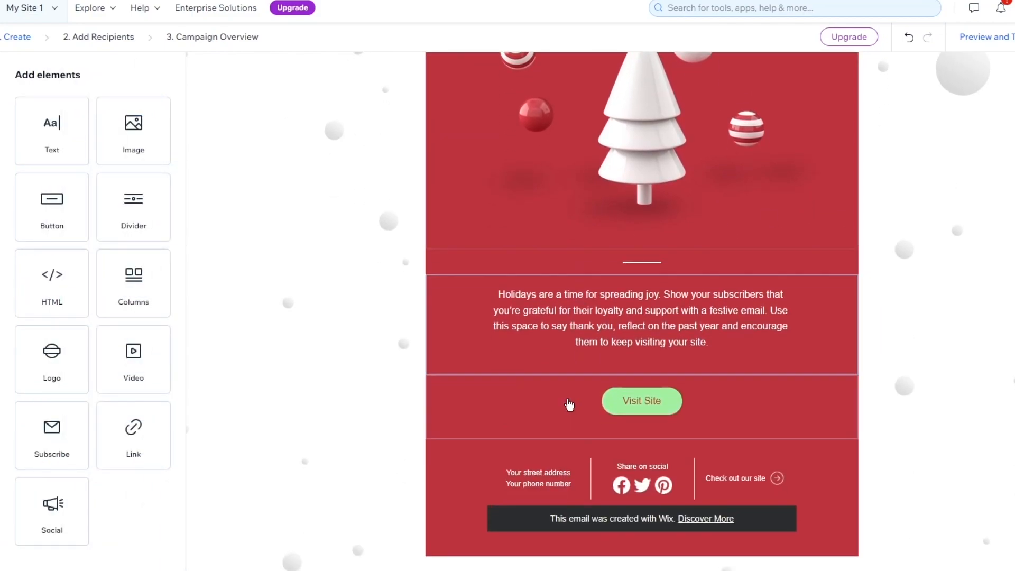
pyautogui.moveTo(136, 222); pyautogui.dragTo(632, 390)
pyautogui.click(954, 322)
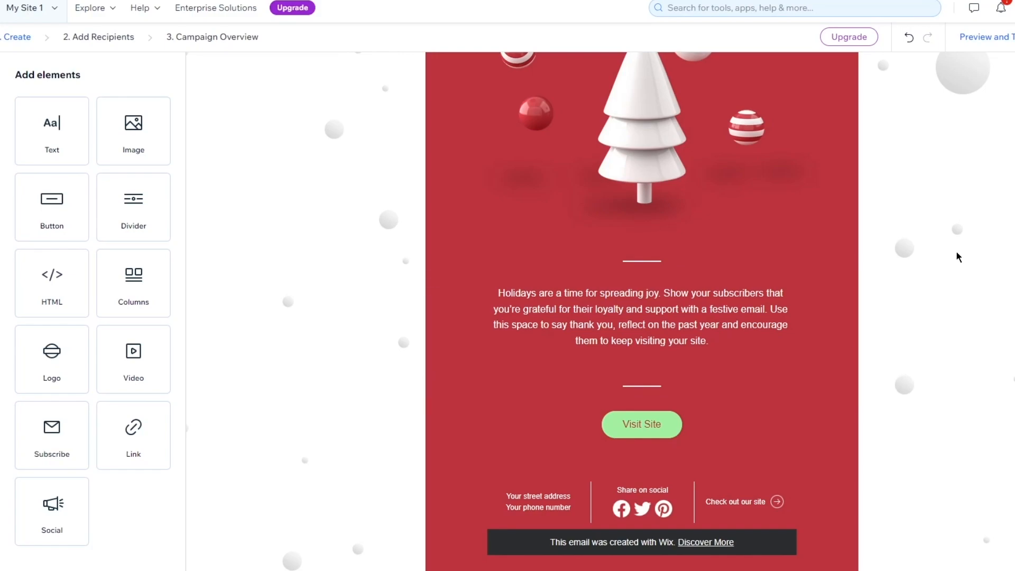
# Proceed to the Add Recipients stage and review the chosen recipients, labels, segments and contacts.
pyautogui.scroll(4, 987, 229)
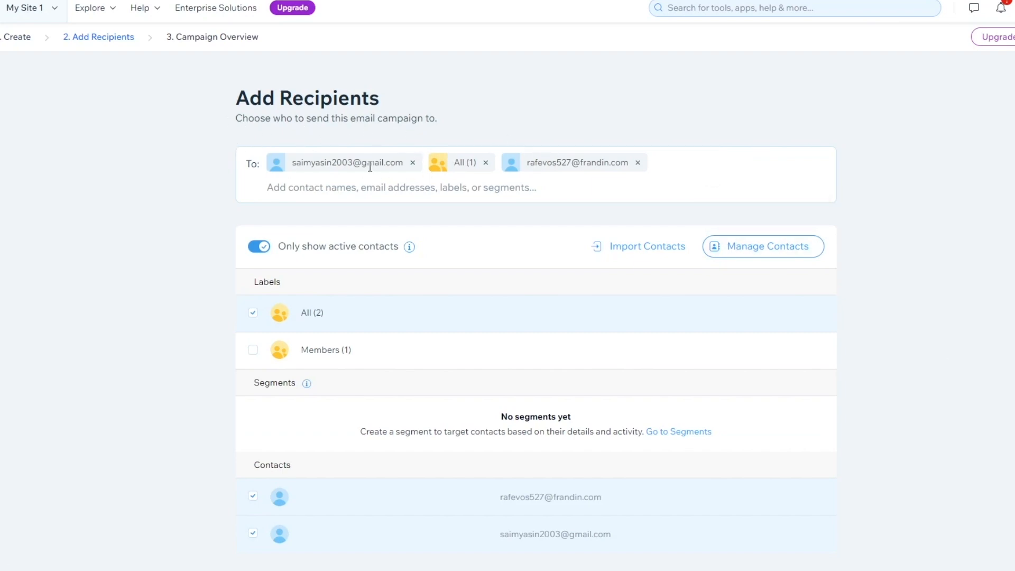
pyautogui.moveTo(223, 150); pyautogui.dragTo(925, 192)
pyautogui.click(924, 193)
pyautogui.moveTo(246, 88); pyautogui.dragTo(751, 434)
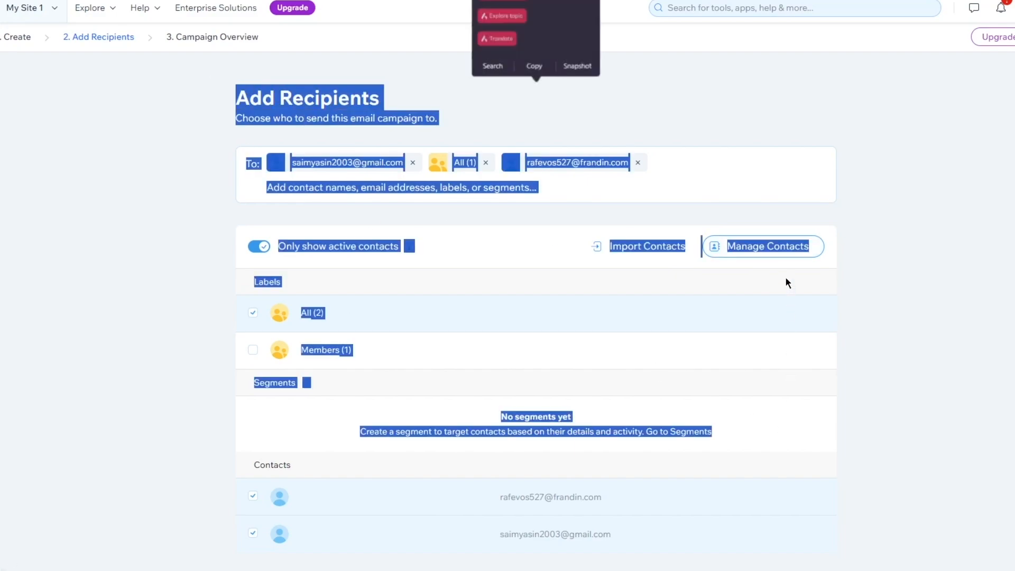
pyautogui.click(786, 279)
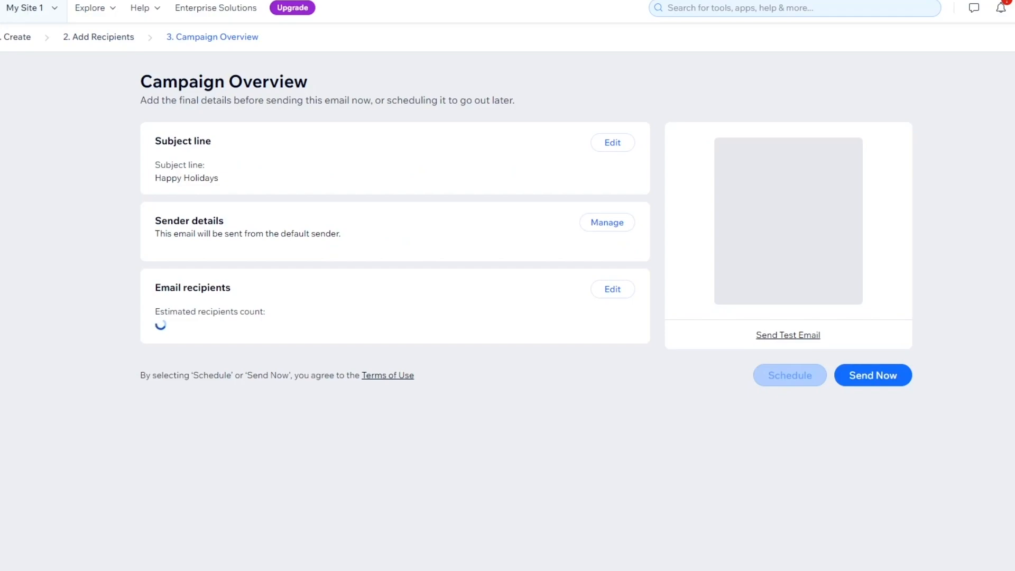
# Review the Campaign Overview page's subject line, sender details, recipients and sending options.
pyautogui.moveTo(128, 87); pyautogui.dragTo(560, 104)
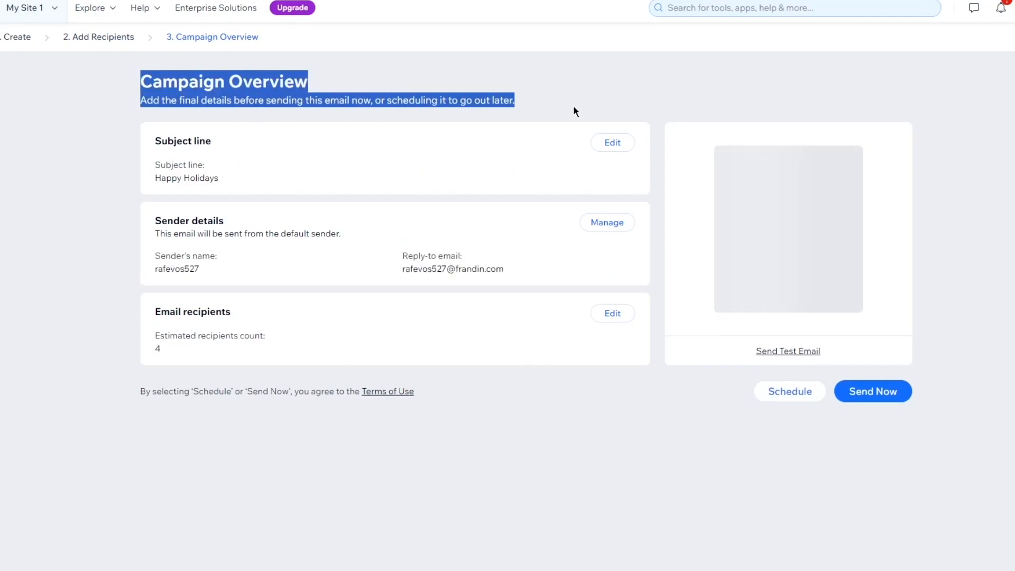
pyautogui.click(586, 106)
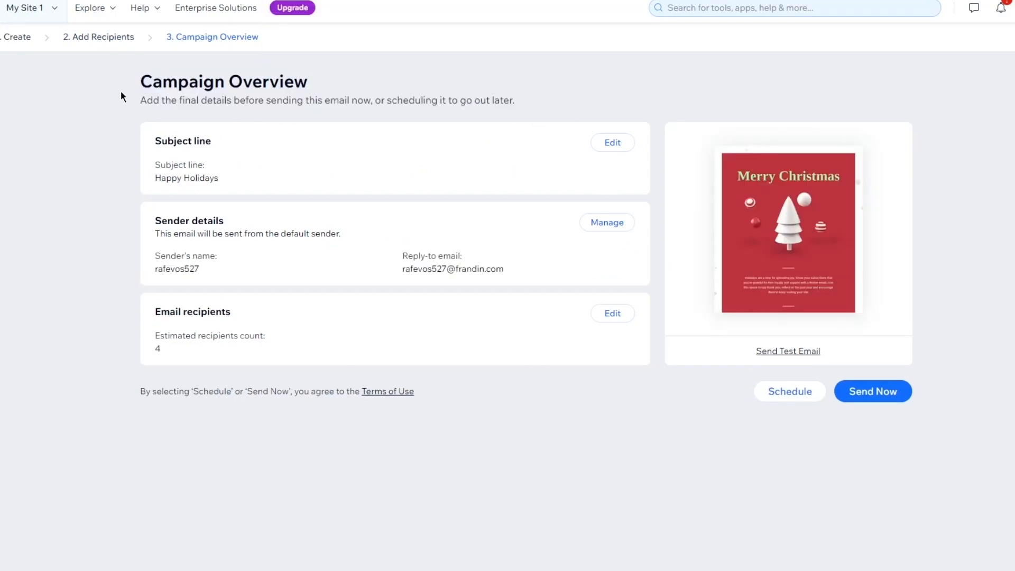